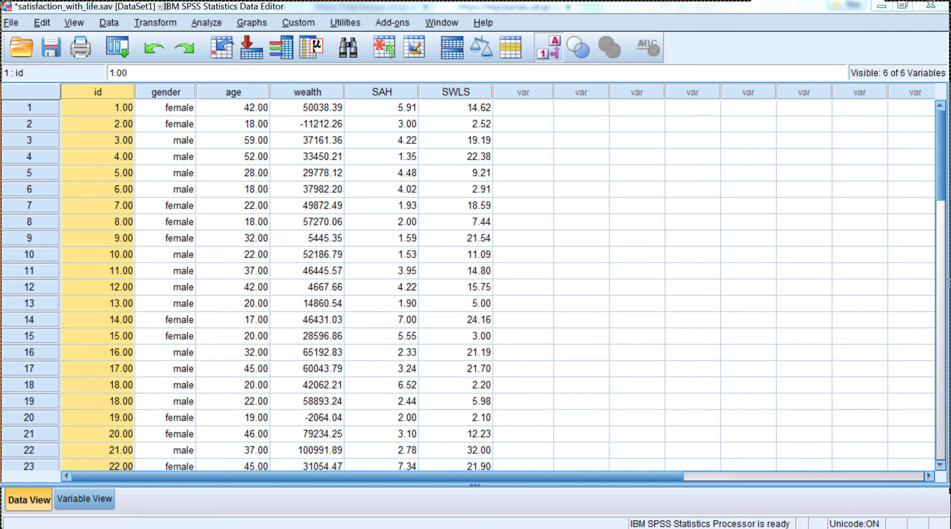
- Switch to the satisfaction_with_life data editor and select the first gender cell
key(alt+Tab)
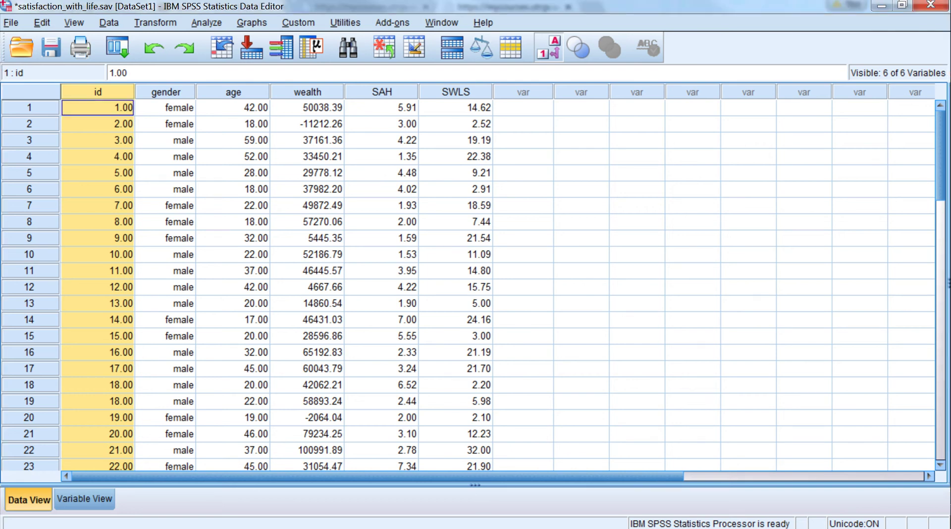
click(166, 108)
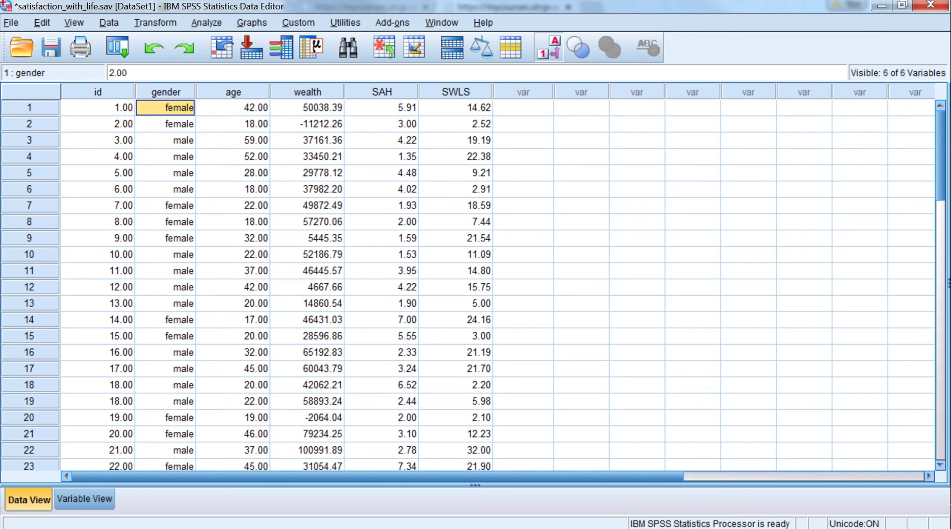
- Open the Explore dialog under Analyze > Descriptive Statistics
key(alt+a)
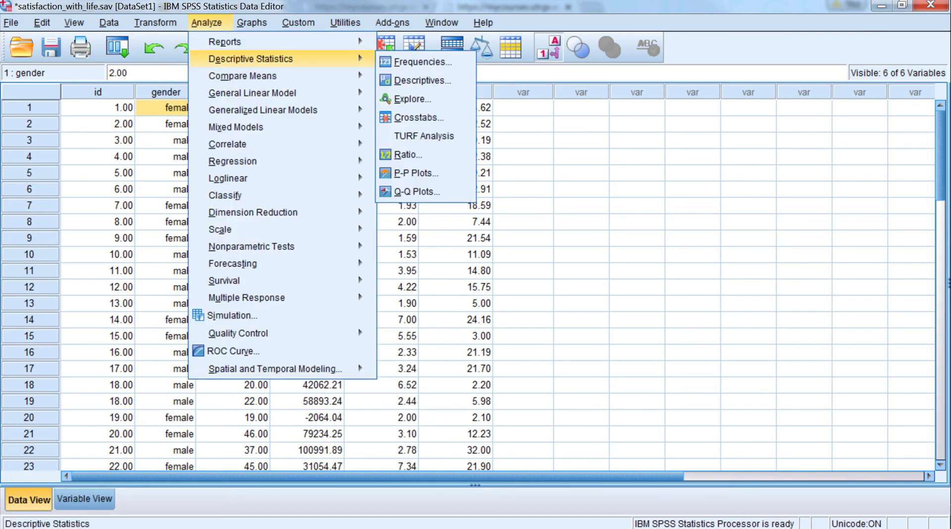
key(Right)
key(Down)
key(Down)
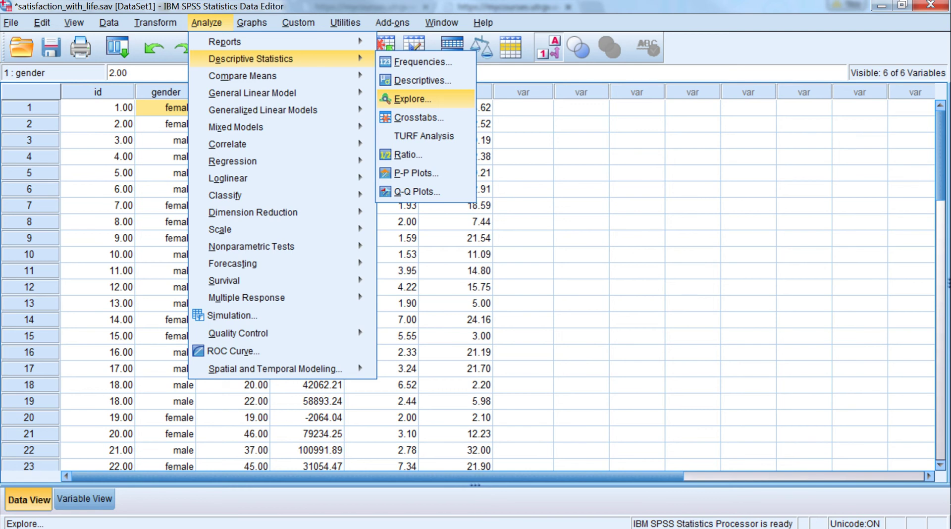
key(Return)
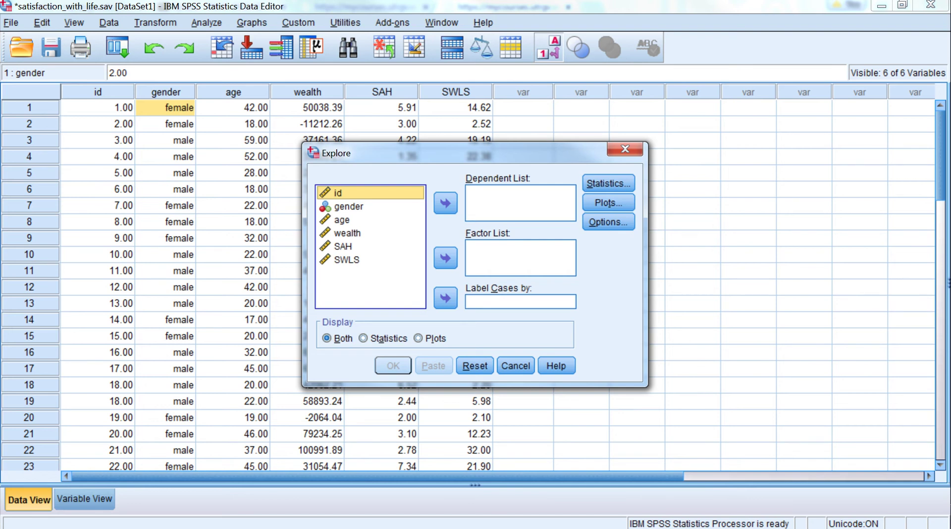
- Add SAH and SWLS to the Explore Dependent List
key(ctrl+Down)
key(ctrl+Down)
key(ctrl+Down)
key(ctrl+Down)
key(ctrl+Down)
key(ctrl+Up)
key(ctrl+Down)
key(ctrl+Up)
key(space)
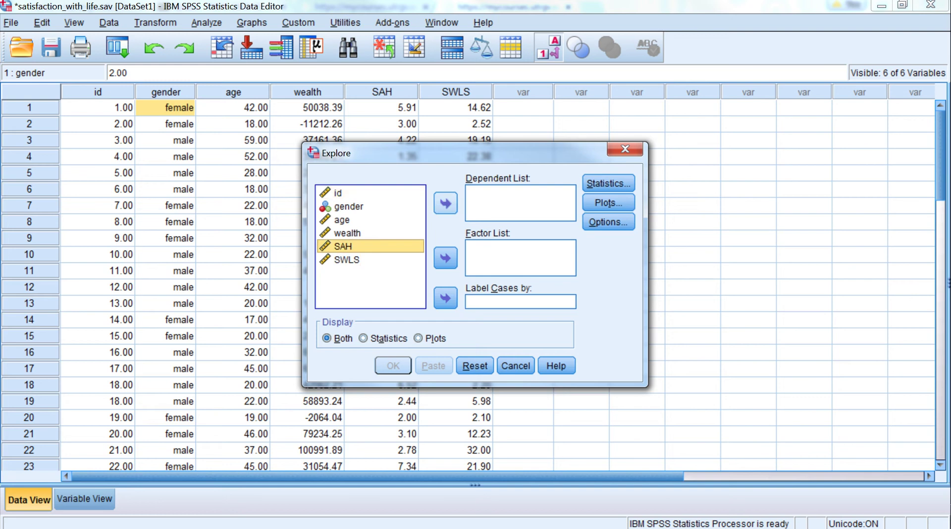
key(Tab)
key(space)
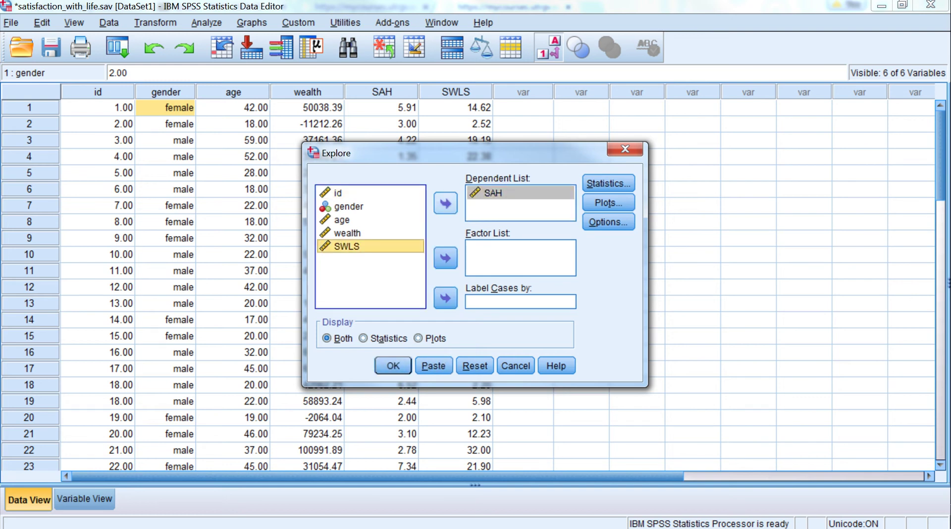
key(shift+Tab)
key(Tab)
key(space)
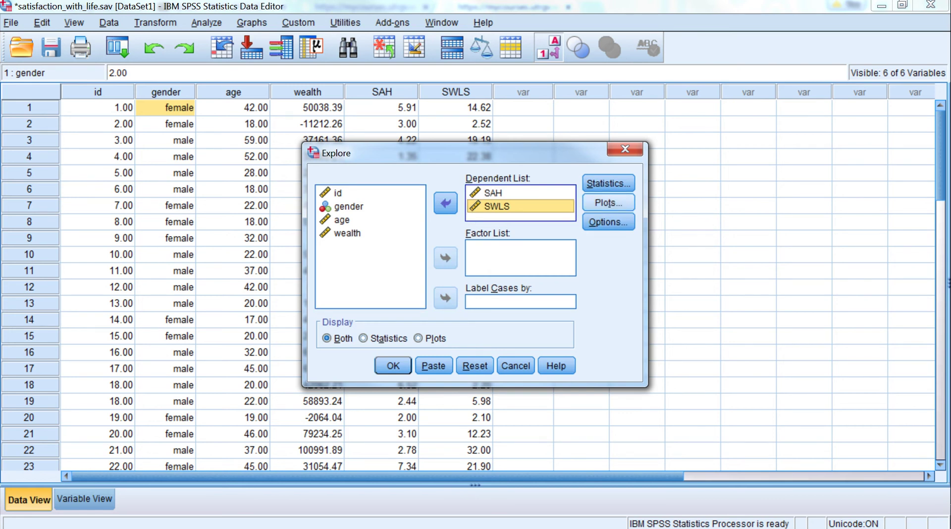
- Turn on histograms in the Explore plot options and run the analysis
key(alt+t)
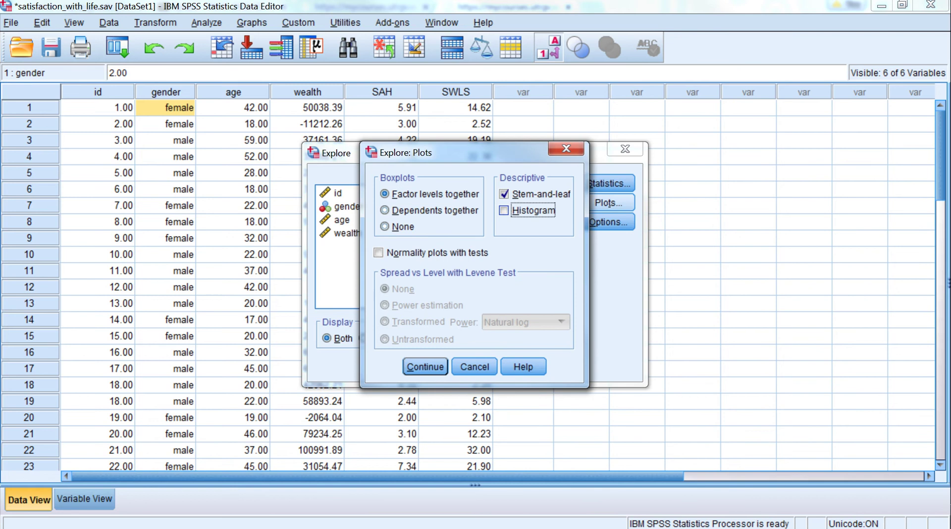
key(space)
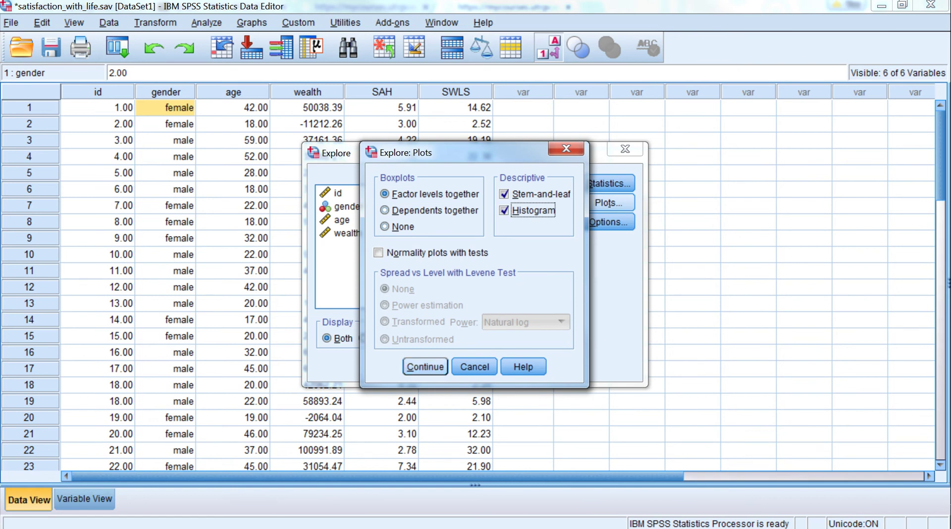
key(Return)
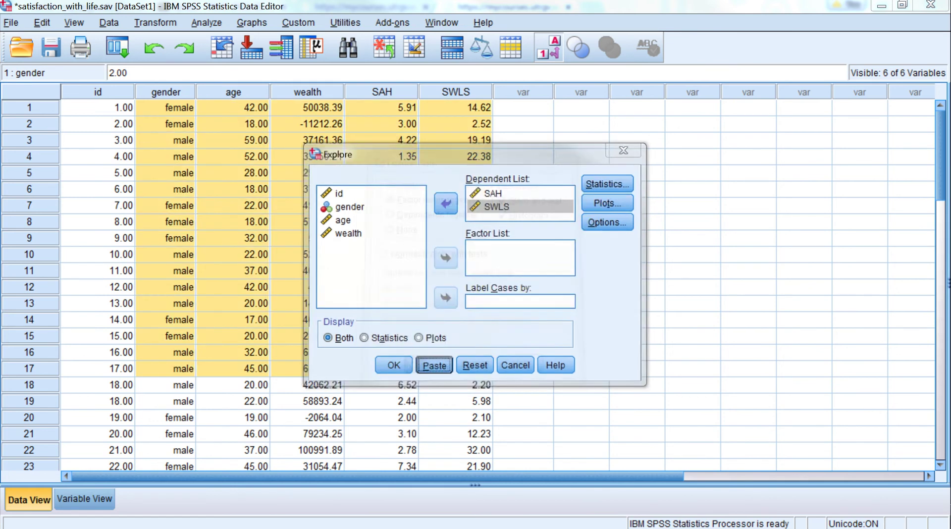
key(Return)
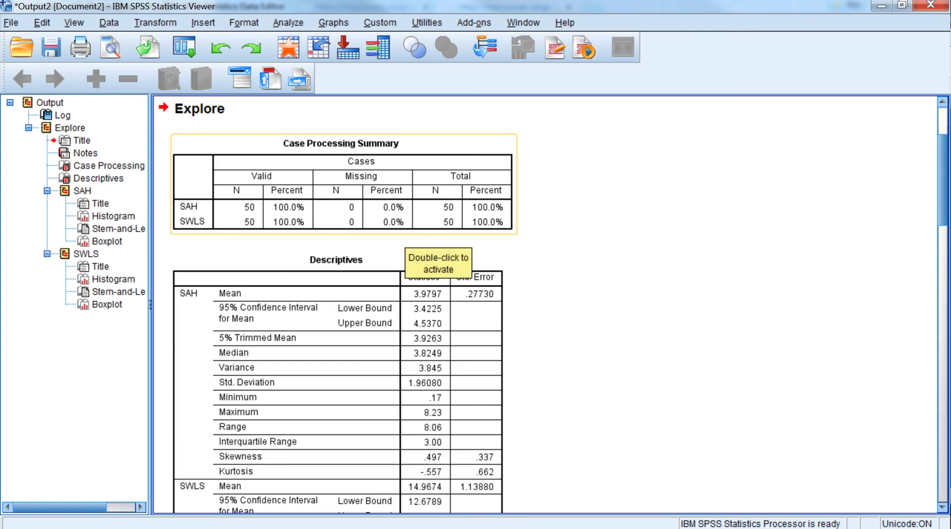
scroll(545, 304, down, 3)
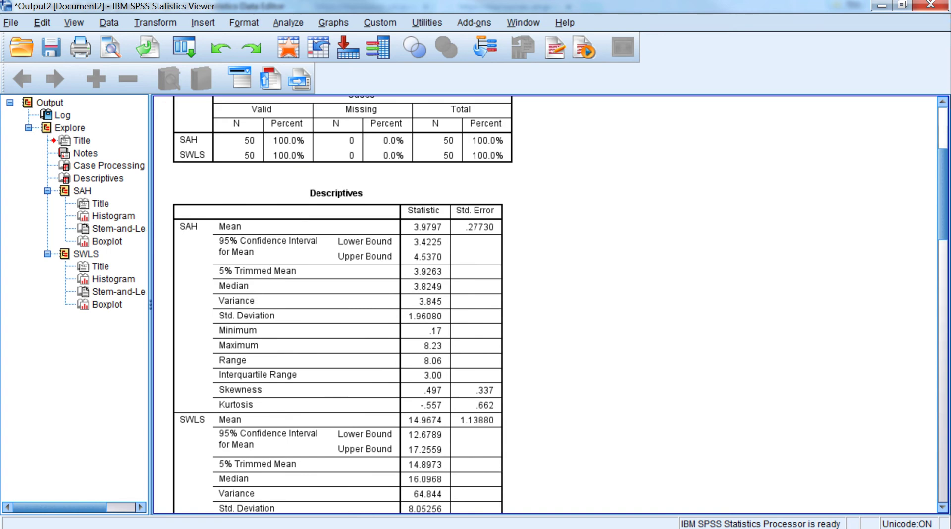
scroll(545, 304, up, 3)
scroll(545, 304, down, 6)
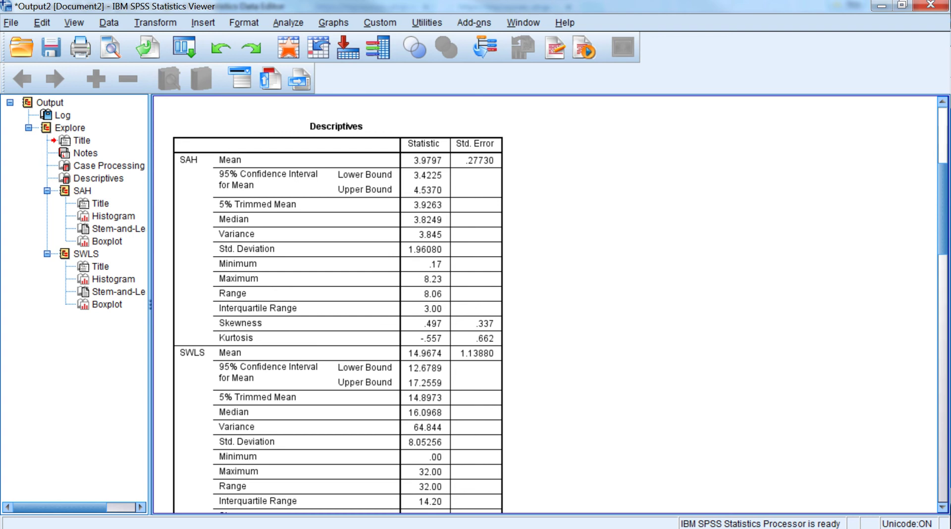
- Scroll the output past the SAH and SWLS Descriptives table to the SAH Histogram heading
scroll(338, 305, down, 3)
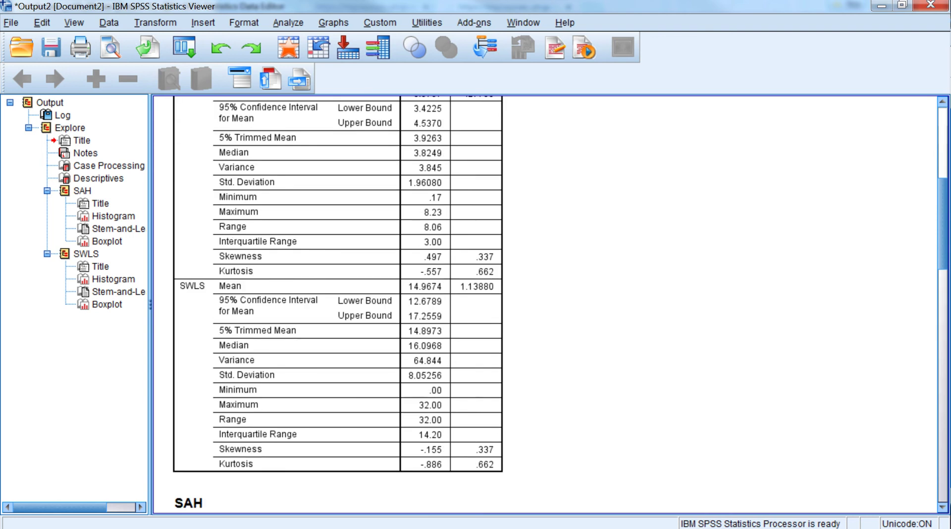
scroll(338, 283, down, 3)
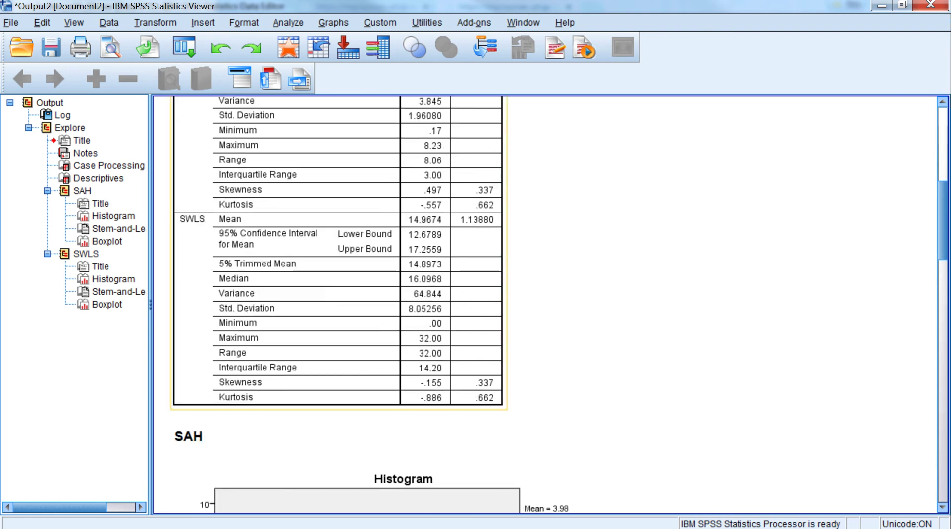
scroll(338, 304, up, 9)
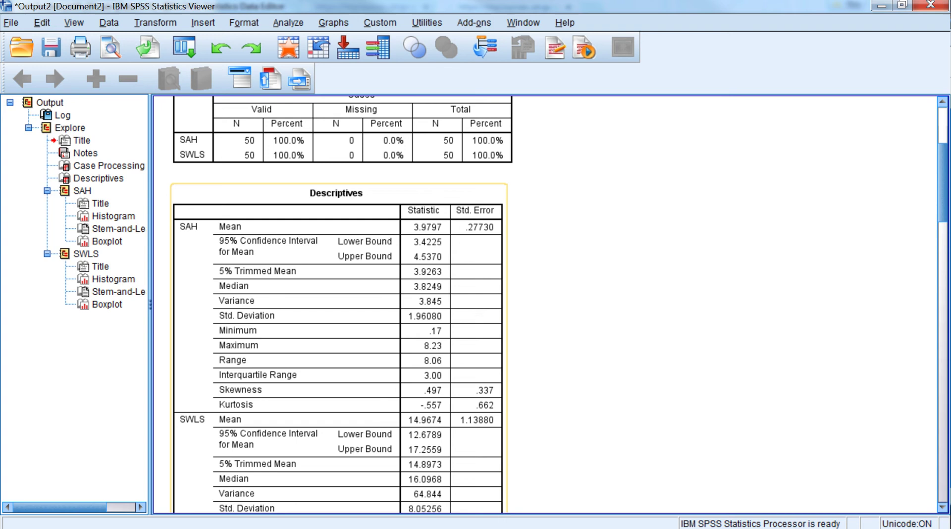
scroll(337, 305, down, 3)
scroll(338, 305, down, 3)
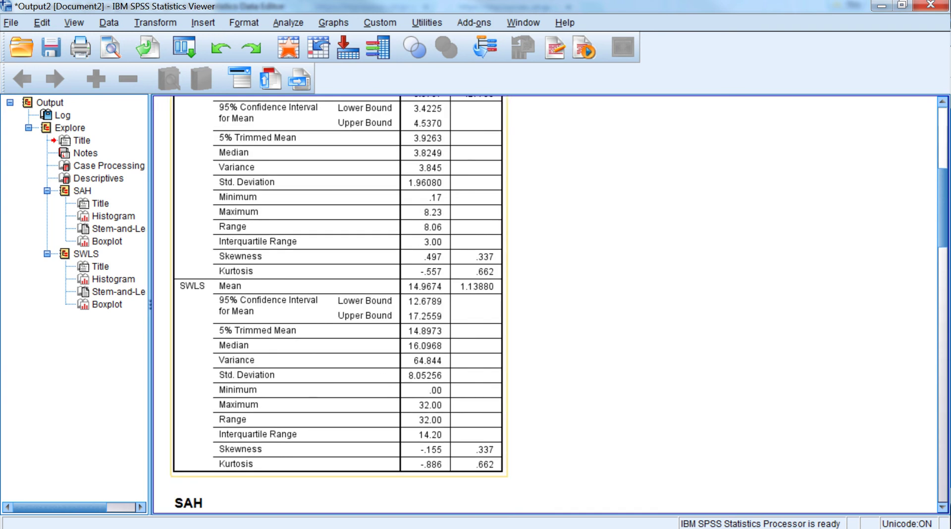
scroll(338, 304, up, 3)
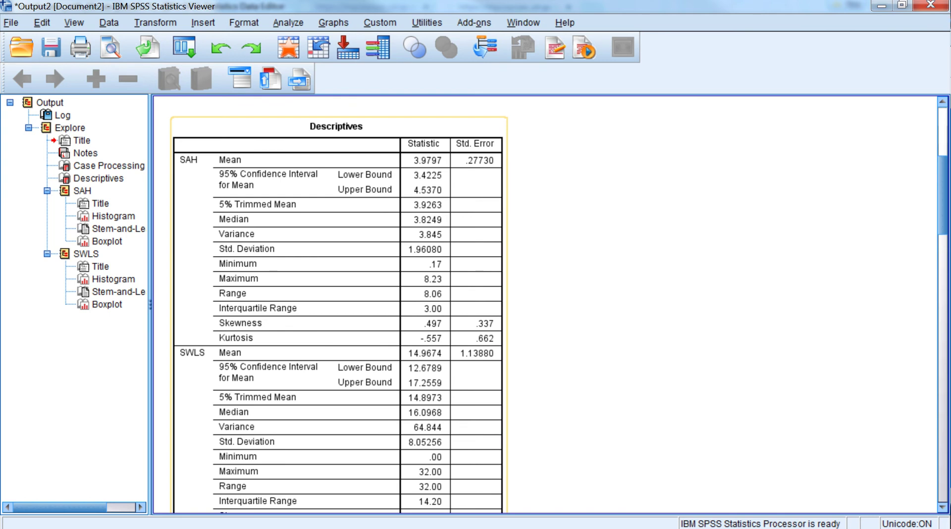
scroll(337, 304, down, 3)
scroll(337, 304, up, 3)
scroll(337, 305, down, 12)
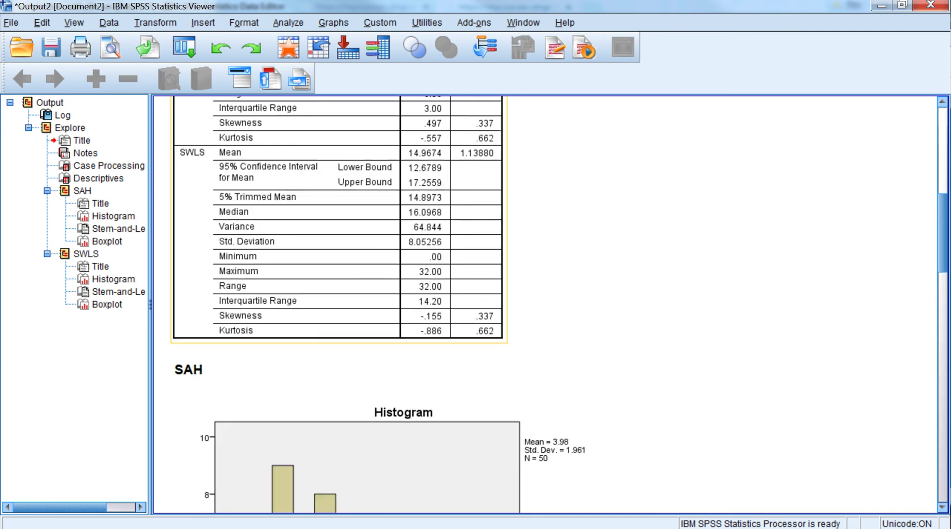
- Scroll down to view the SAH histogram, then the SAH stem-and-leaf plot
scroll(337, 304, down, 9)
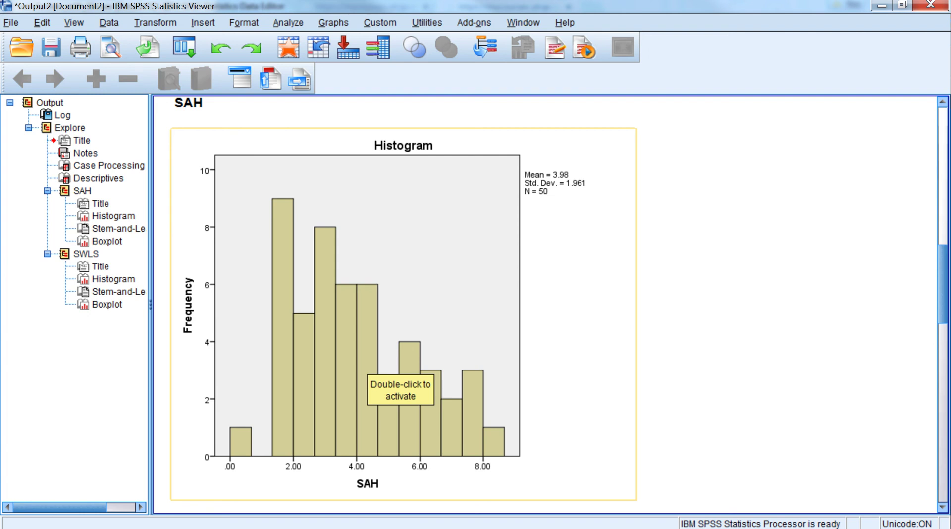
scroll(400, 377, down, 3)
scroll(400, 376, down, 9)
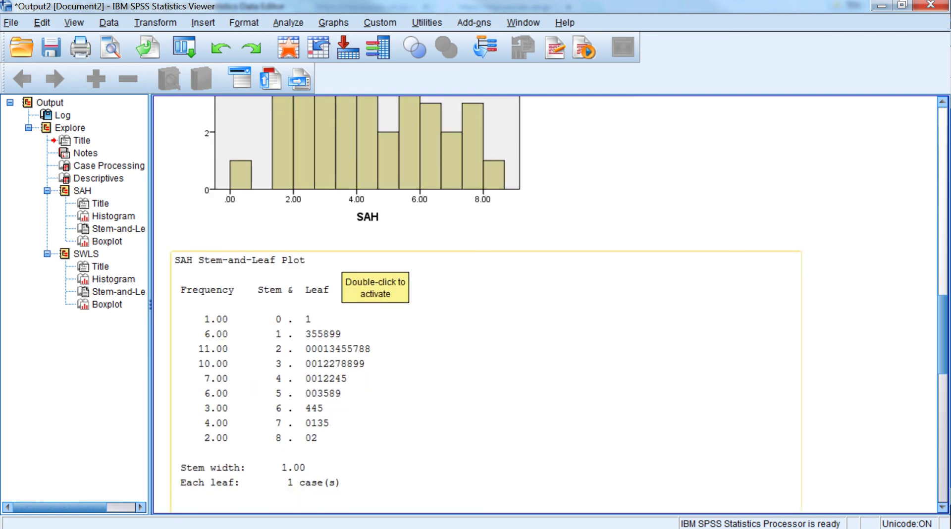
- Scroll past the SAH stem-and-leaf plot to the full SAH boxplot and the SWLS heading
scroll(400, 377, up, 3)
scroll(400, 376, down, 3)
scroll(375, 267, down, 5)
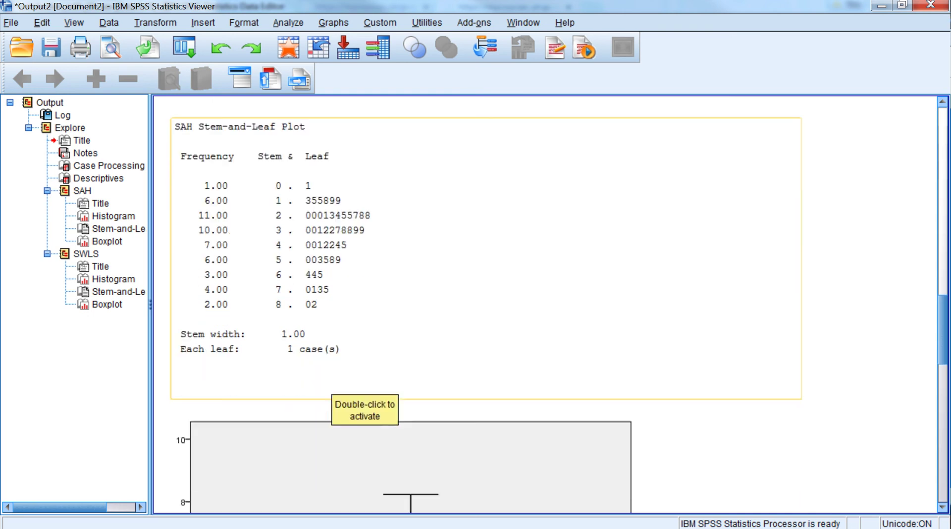
scroll(375, 297, down, 6)
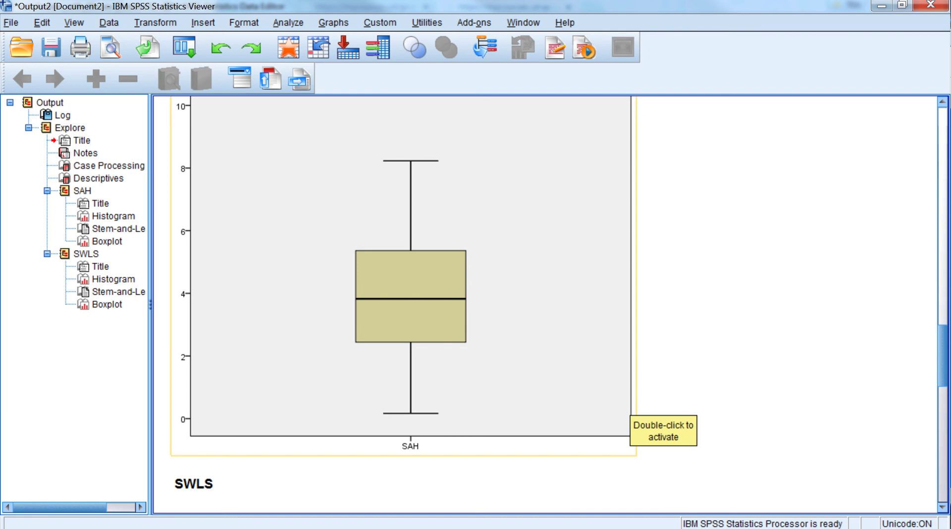
scroll(626, 411, up, 3)
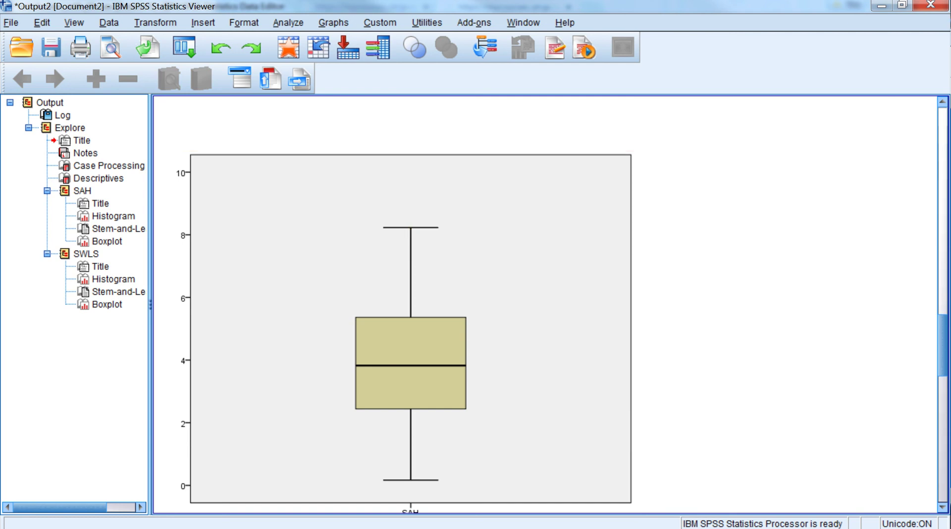
scroll(544, 304, down, 3)
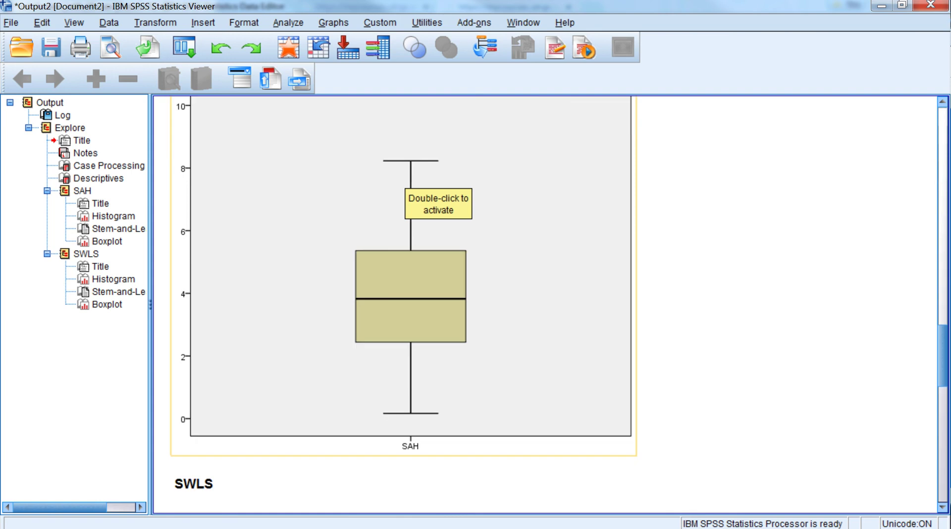
scroll(431, 193, down, 12)
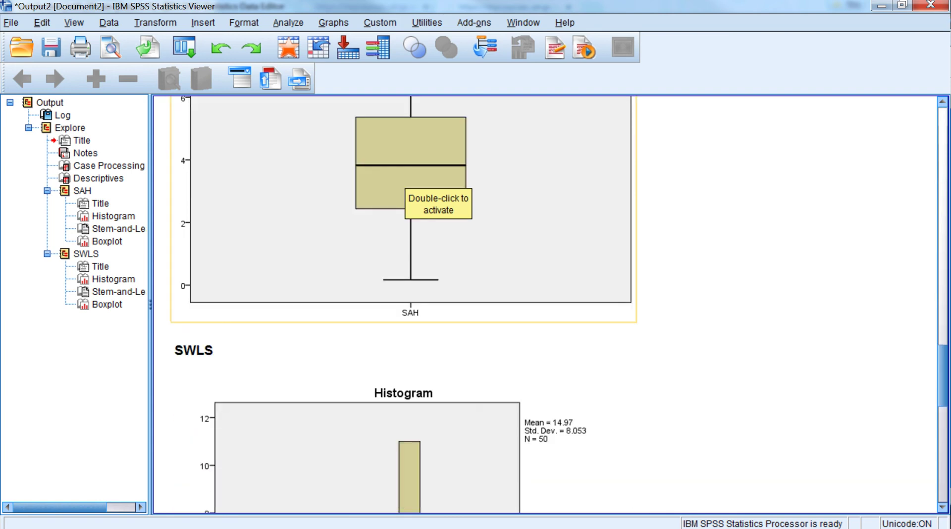
- Scroll through the SWLS histogram and stem-and-leaf plot down to the SWLS boxplot
scroll(431, 194, down, 3)
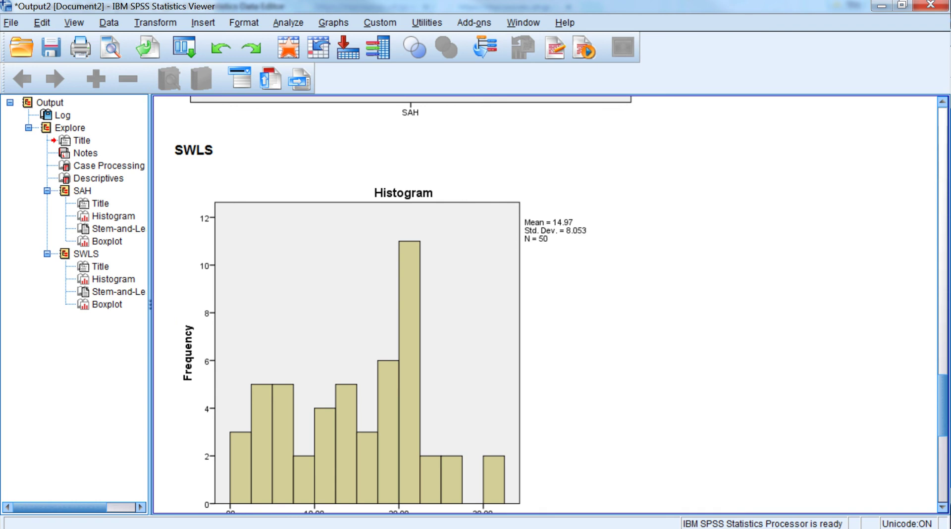
scroll(431, 149, down, 6)
scroll(431, 149, up, 6)
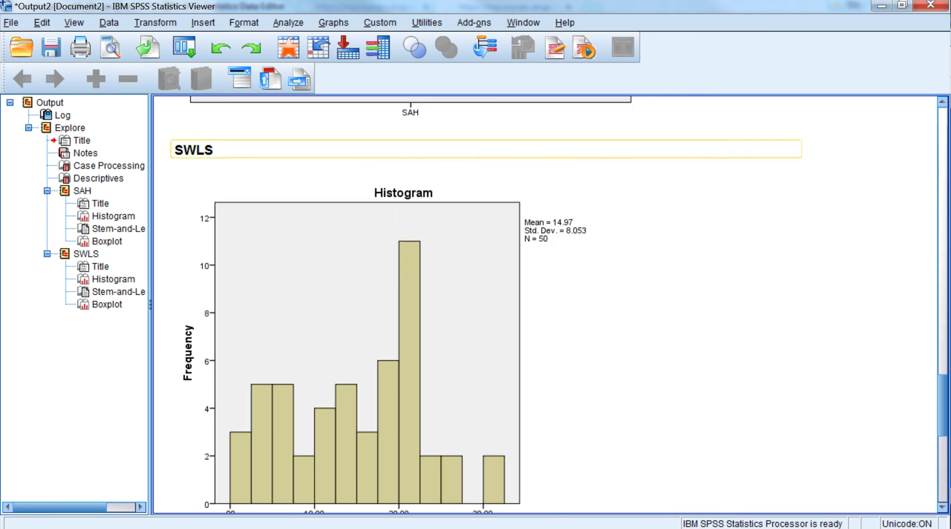
scroll(431, 149, down, 3)
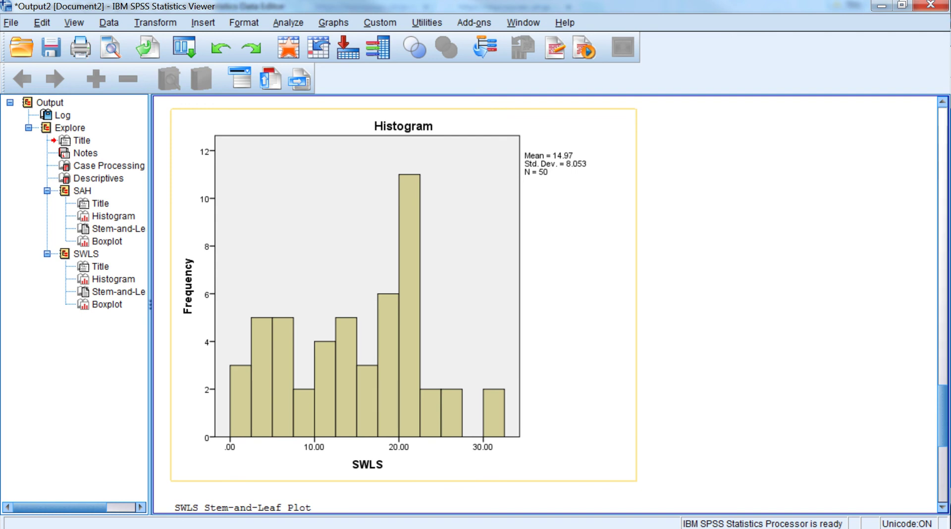
scroll(445, 268, down, 12)
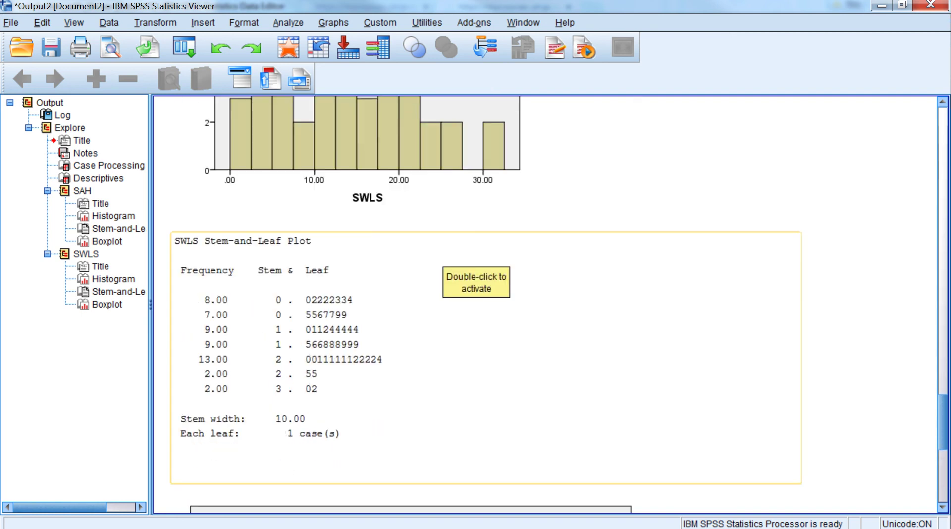
scroll(445, 268, down, 3)
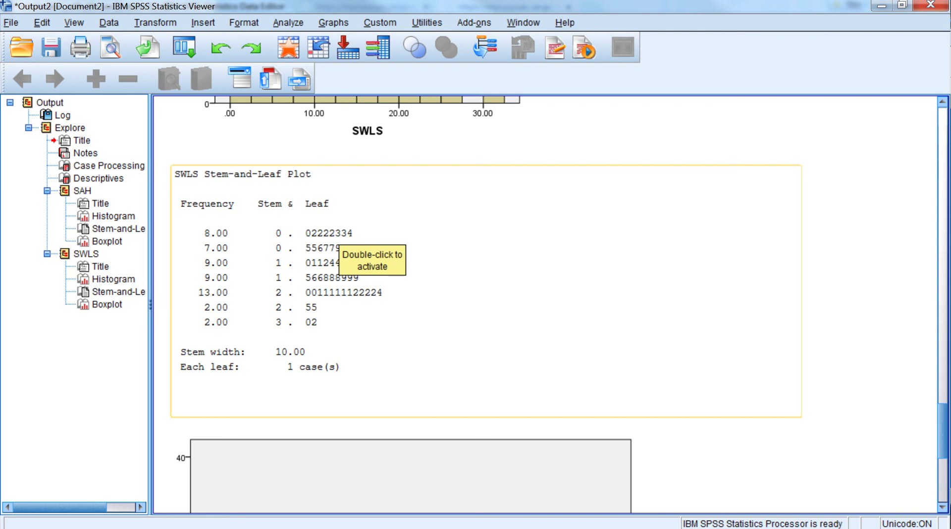
scroll(366, 247, up, 9)
scroll(366, 293, down, 6)
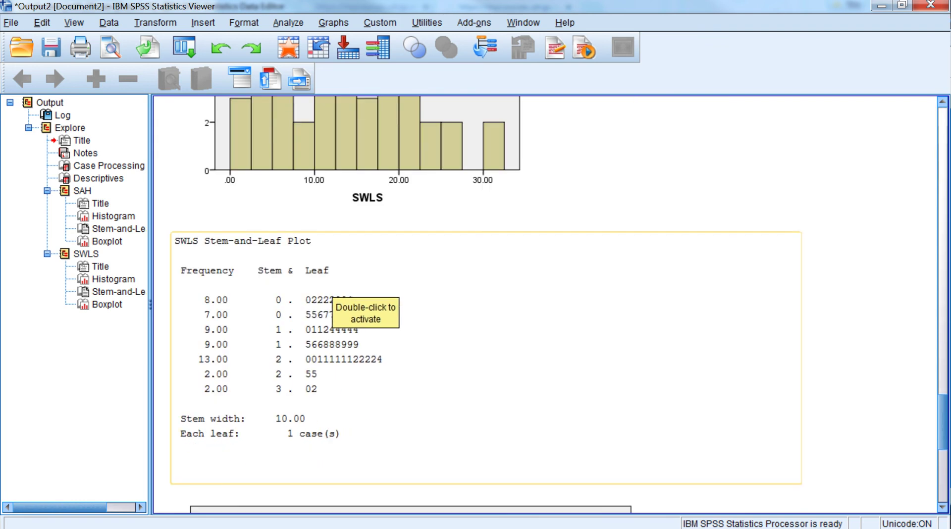
scroll(329, 292, down, 17)
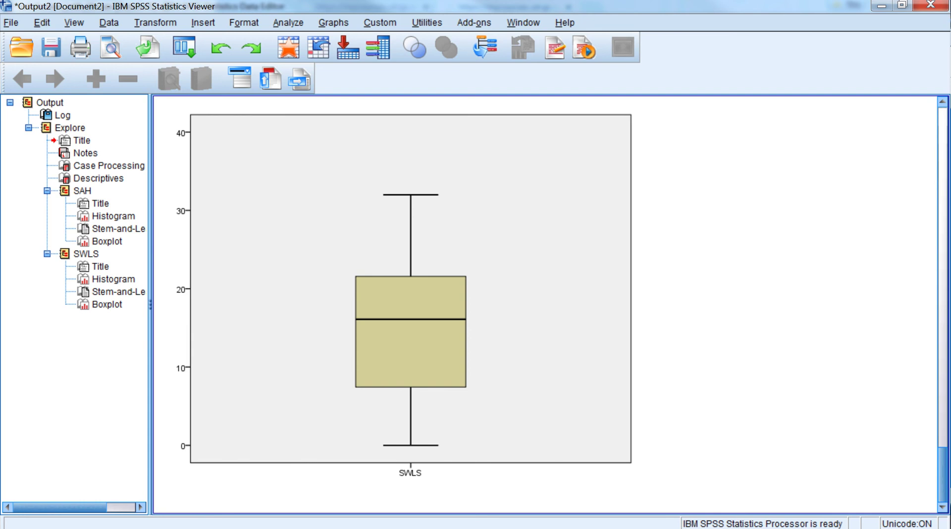
- Scroll back up to the EXAMINE VARIABLES=SAH SWLS syntax and Case Processing Summary
scroll(550, 302, up, 20)
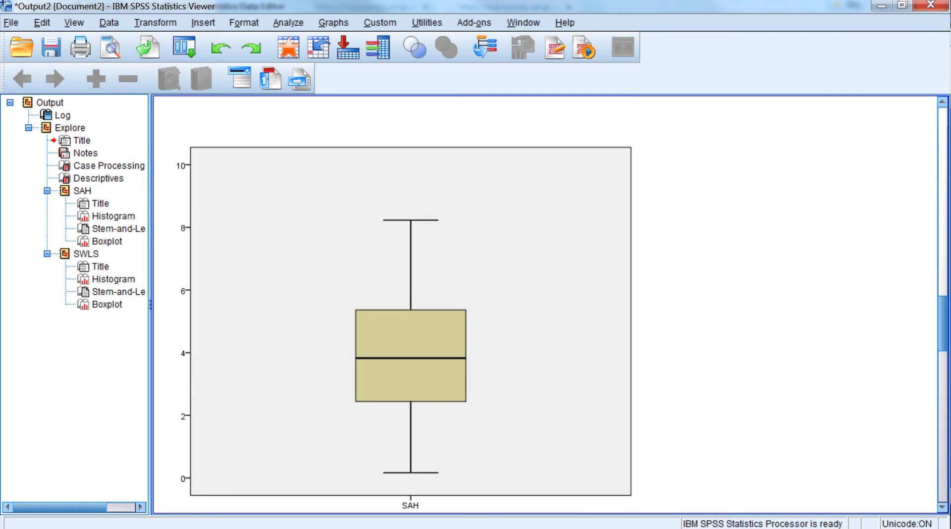
scroll(550, 302, up, 5)
scroll(549, 302, up, 10)
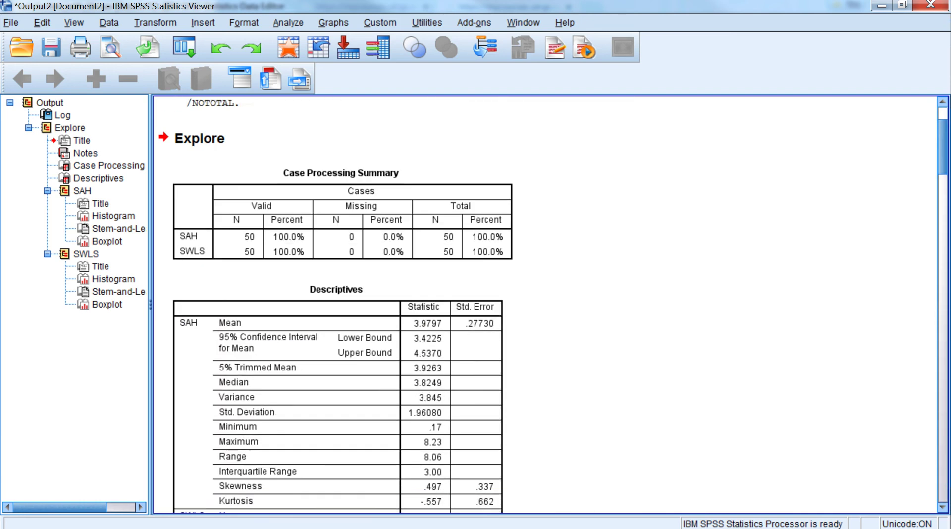
scroll(550, 303, up, 4)
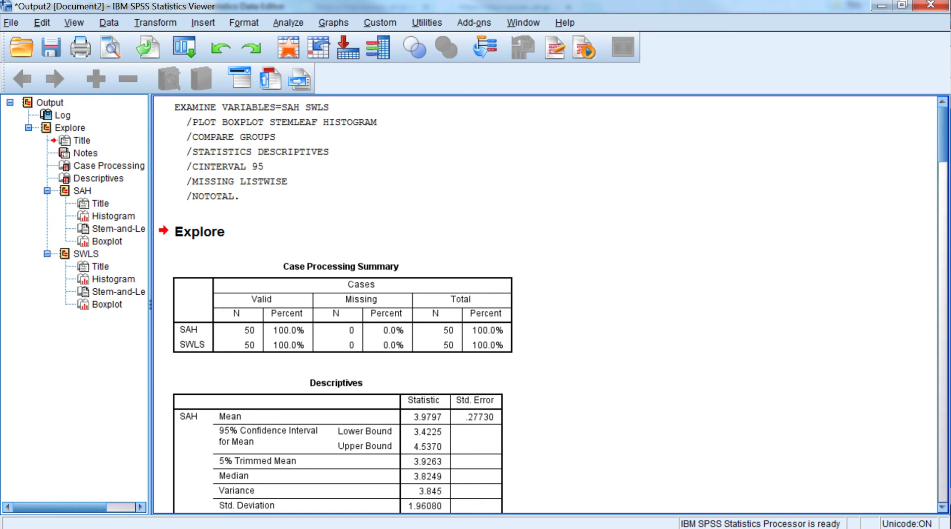
- Reopen Explore, put gender in the Factor List alongside SAH and SWLS, and run it
key(alt+a)
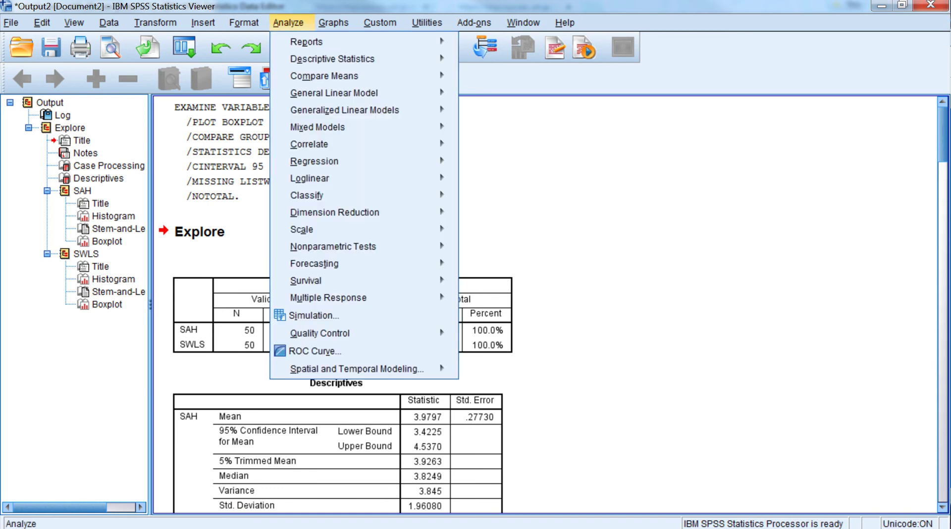
key(Down)
key(Down)
key(Right)
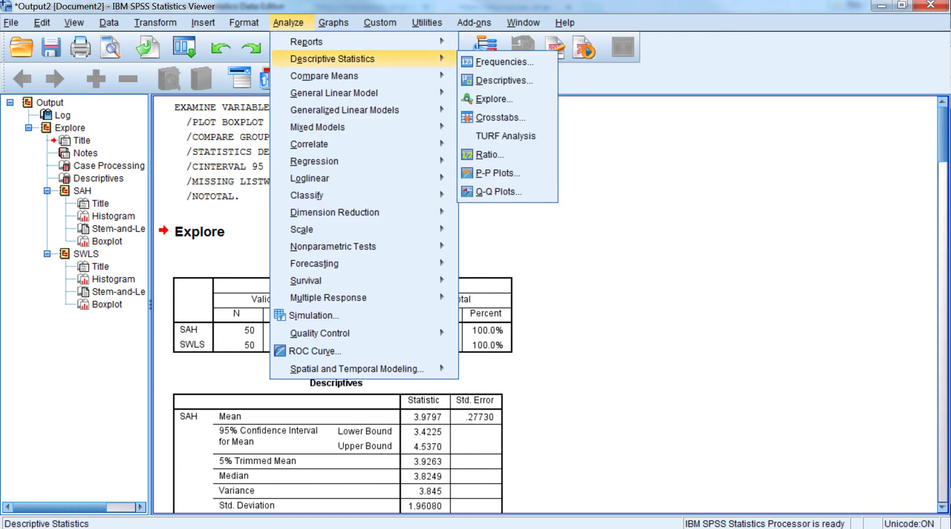
key(Down)
key(Down)
key(Down)
key(Return)
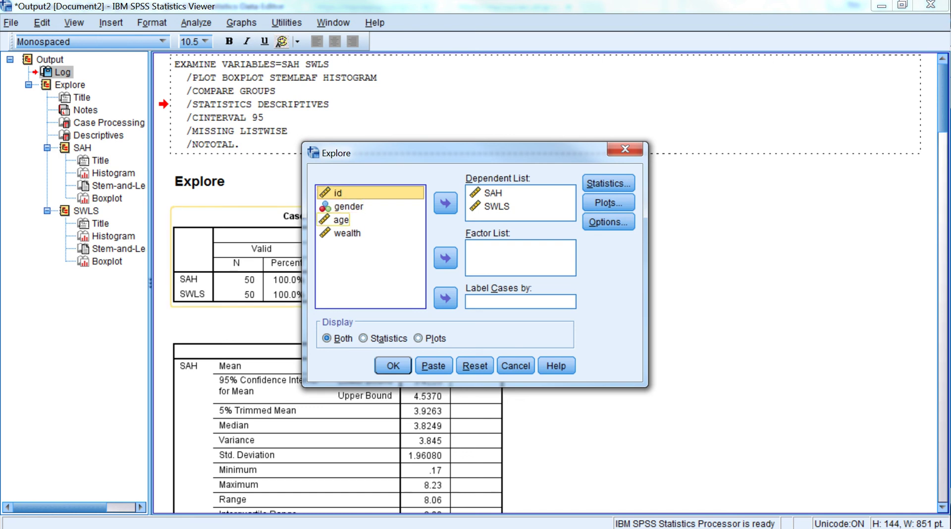
click(348, 206)
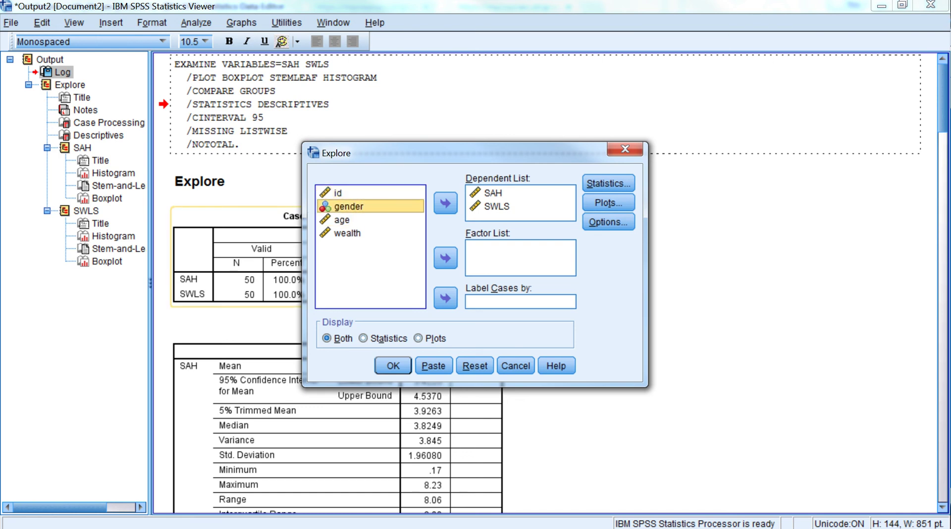
click(445, 258)
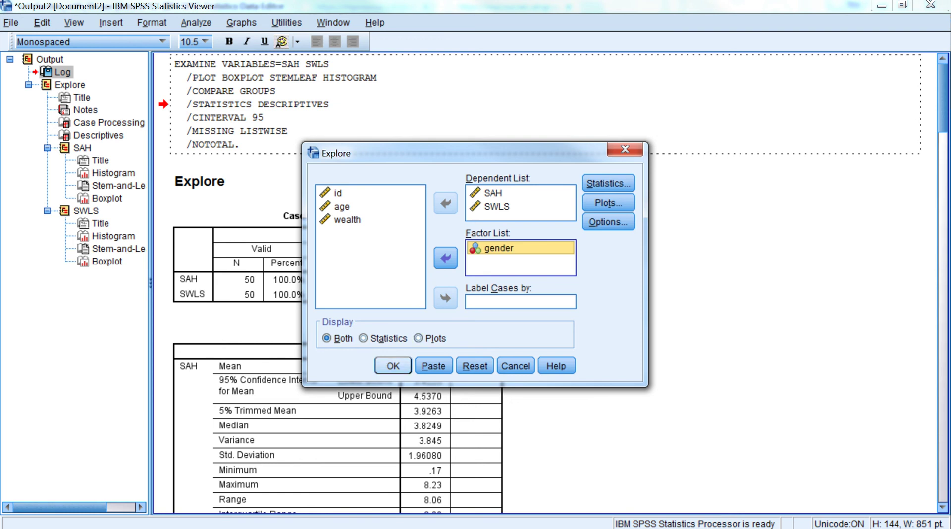
key(Return)
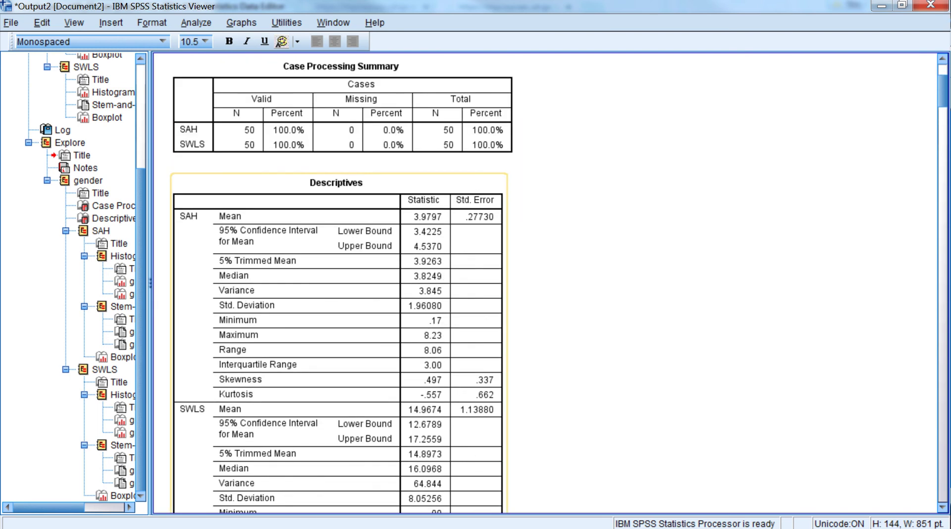
- Scroll through the gender-split SAH and SWLS Descriptives down to the male SAH histogram
scroll(347, 104, down, 15)
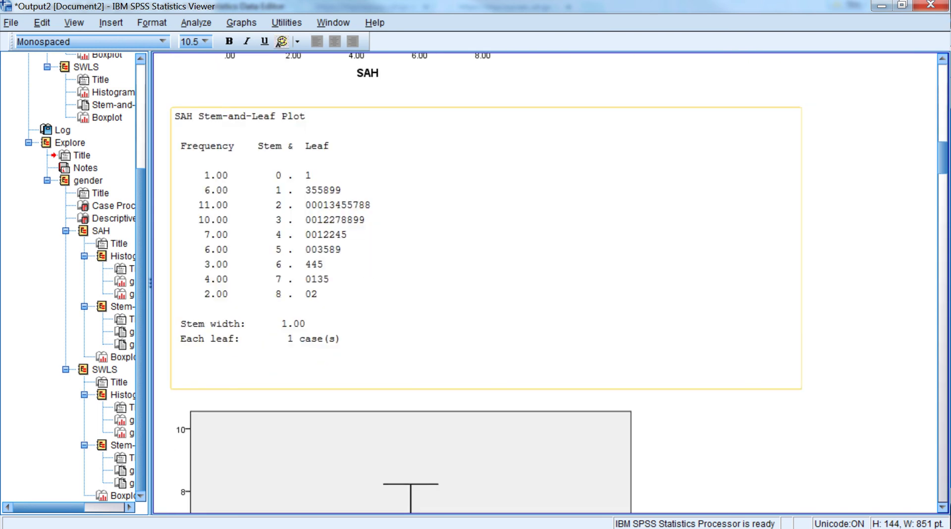
scroll(544, 283, down, 20)
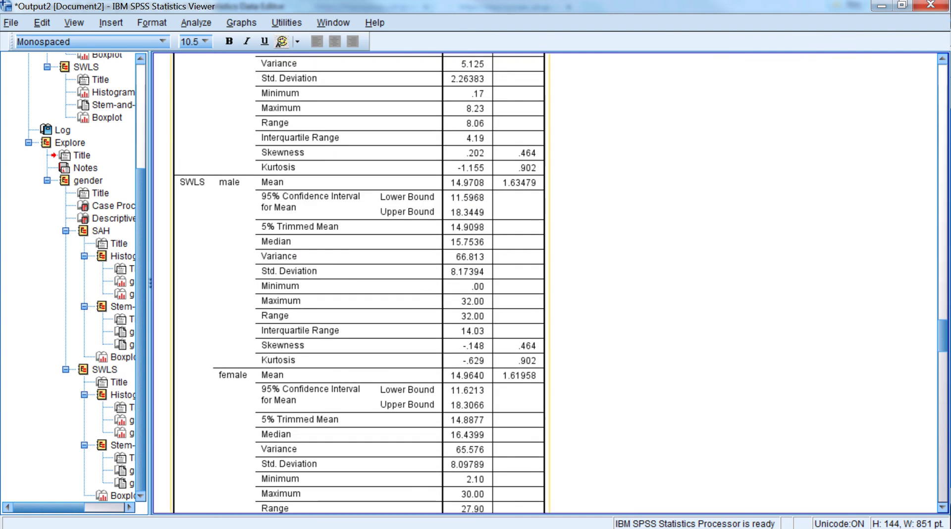
scroll(362, 282, down, 10)
scroll(361, 283, up, 12)
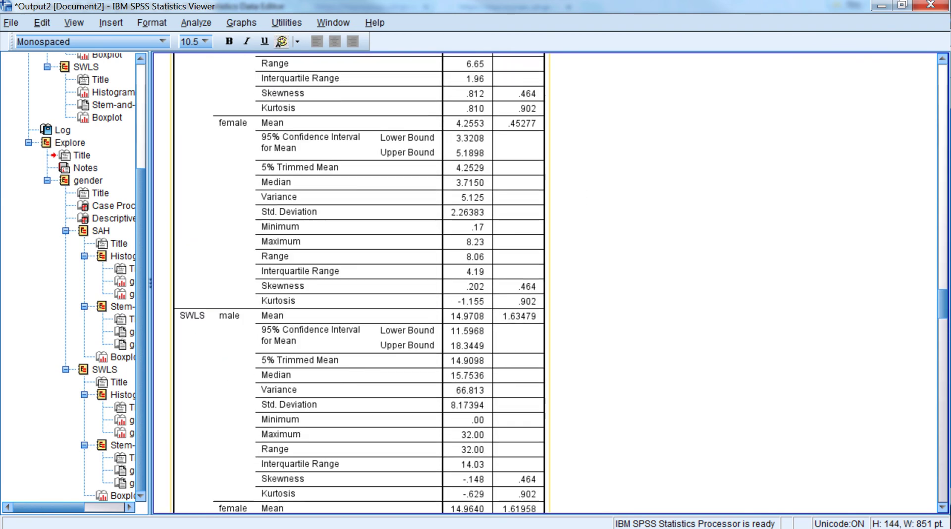
scroll(359, 282, up, 10)
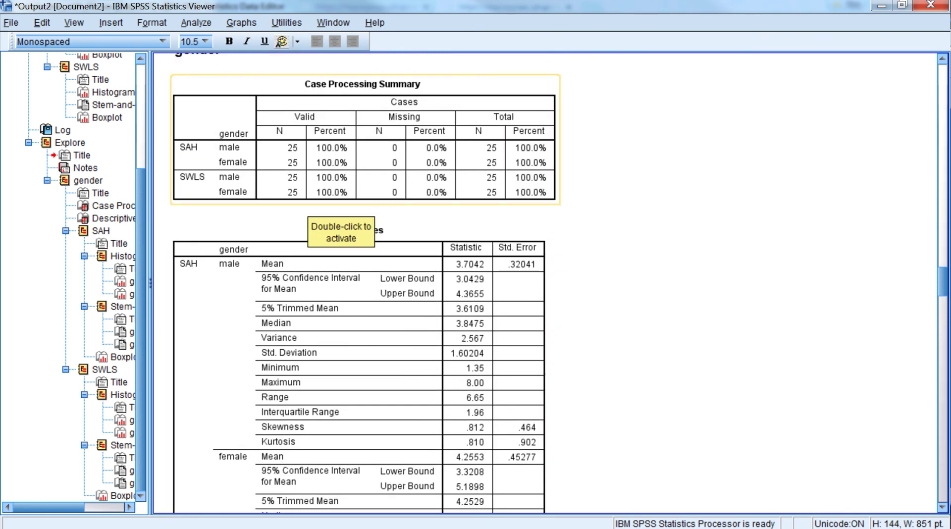
scroll(362, 282, down, 4)
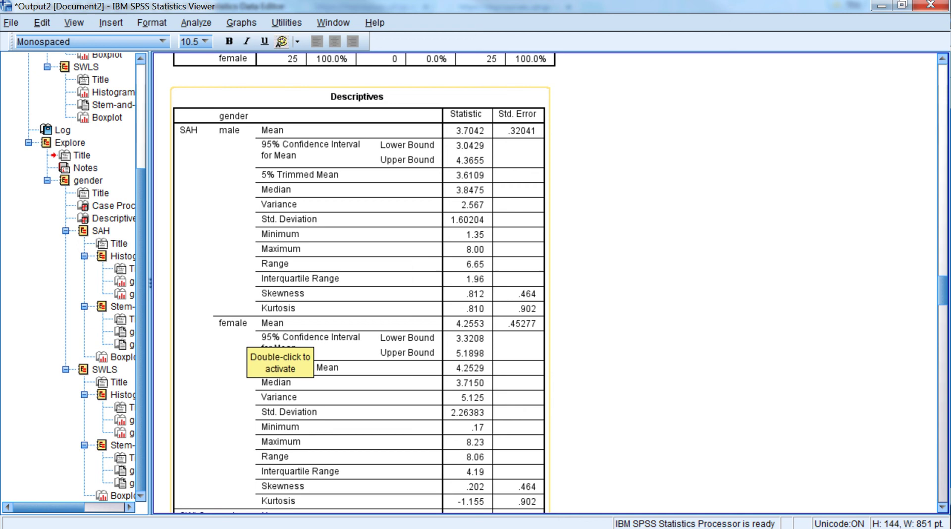
scroll(280, 351, down, 3)
scroll(280, 352, up, 3)
scroll(280, 352, down, 18)
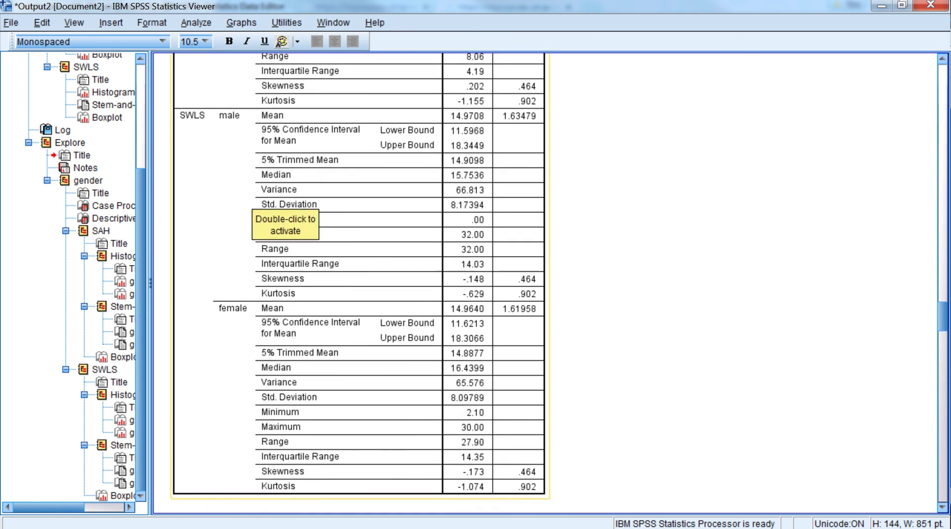
scroll(285, 208, down, 20)
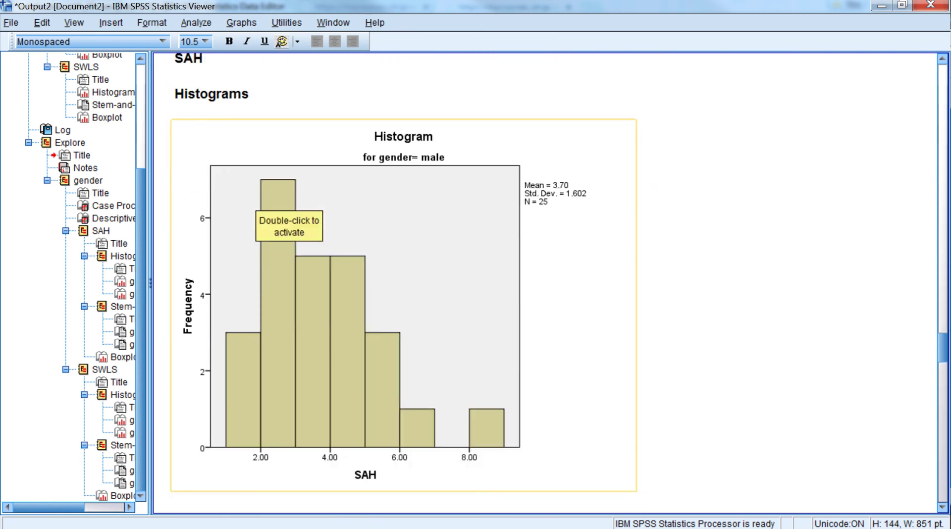
- Scroll past the SAH stem-and-leaf plots and SAH-by-gender boxplot to the male SWLS histogram
scroll(285, 211, down, 20)
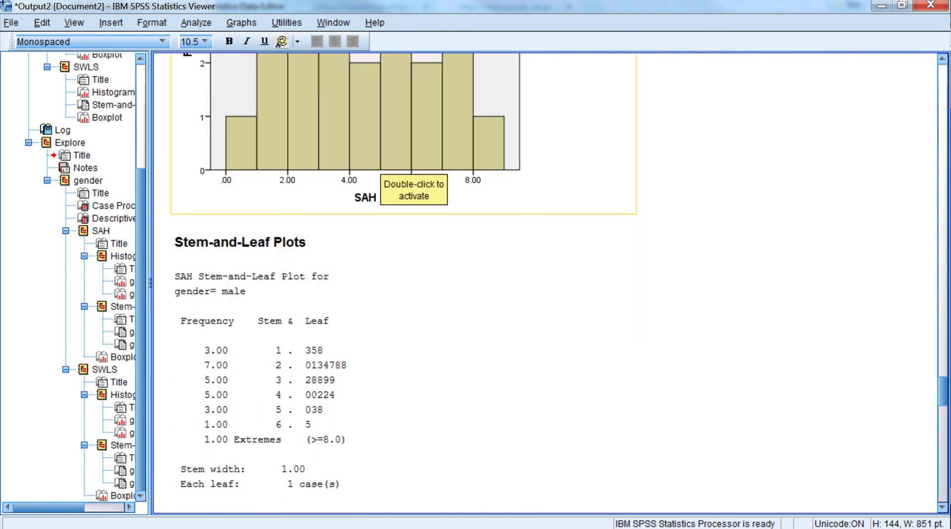
scroll(285, 211, down, 9)
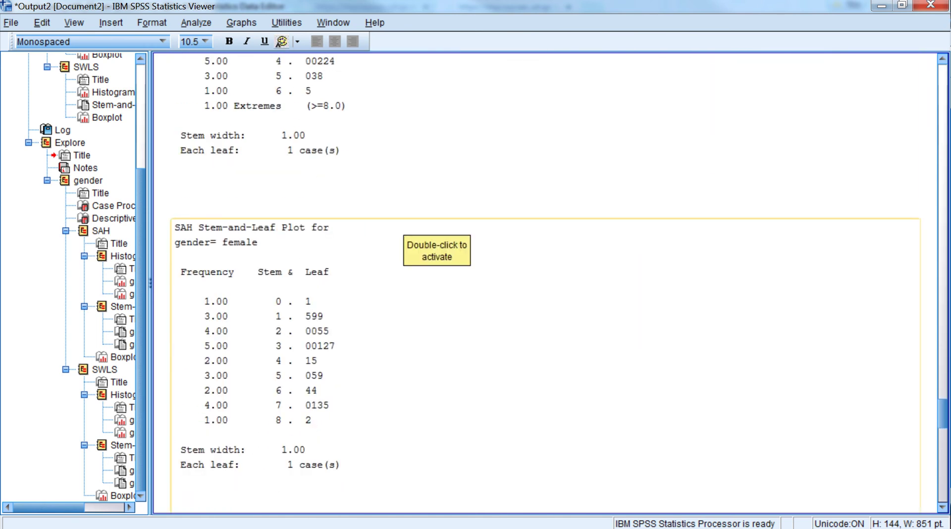
scroll(545, 282, down, 3)
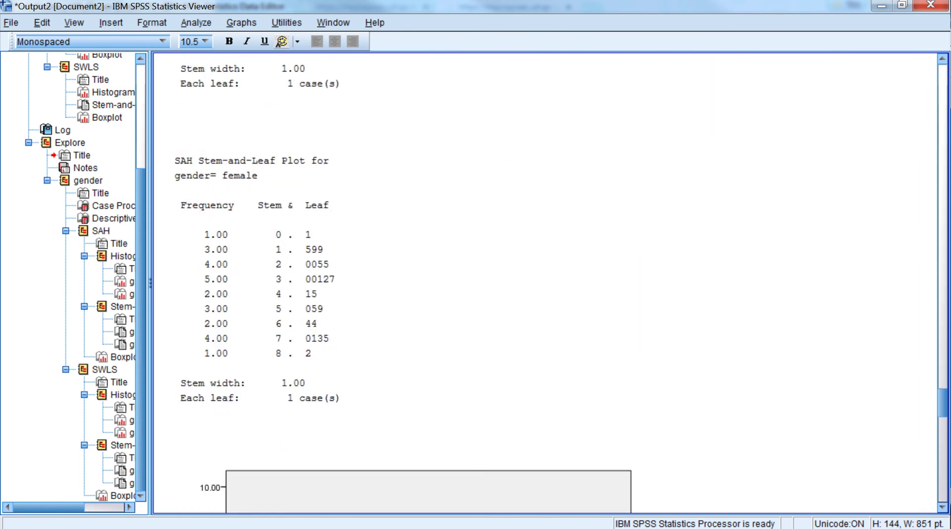
scroll(545, 283, down, 11)
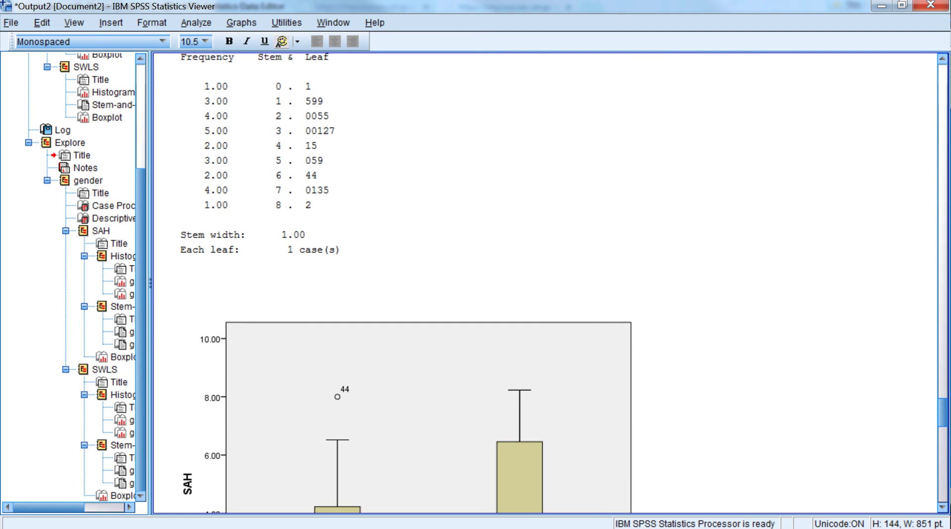
scroll(545, 283, down, 2)
scroll(545, 282, down, 1)
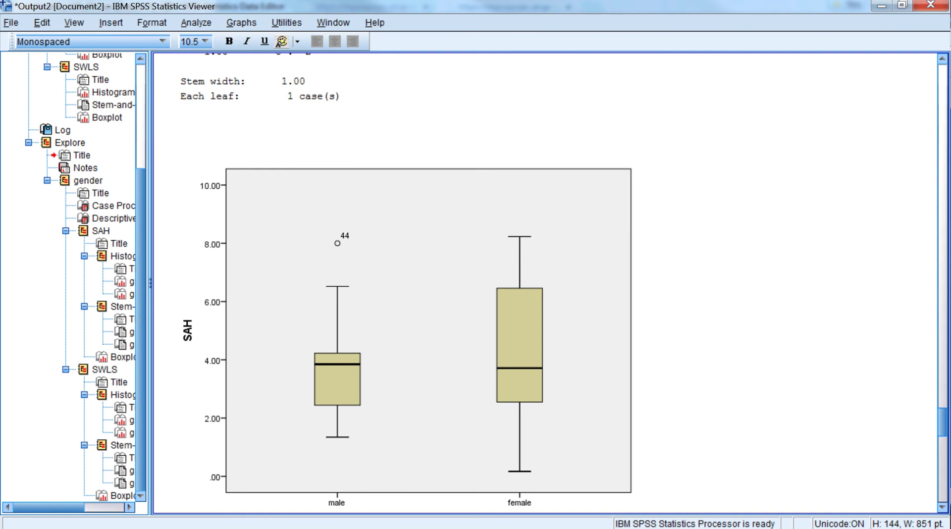
scroll(545, 282, down, 3)
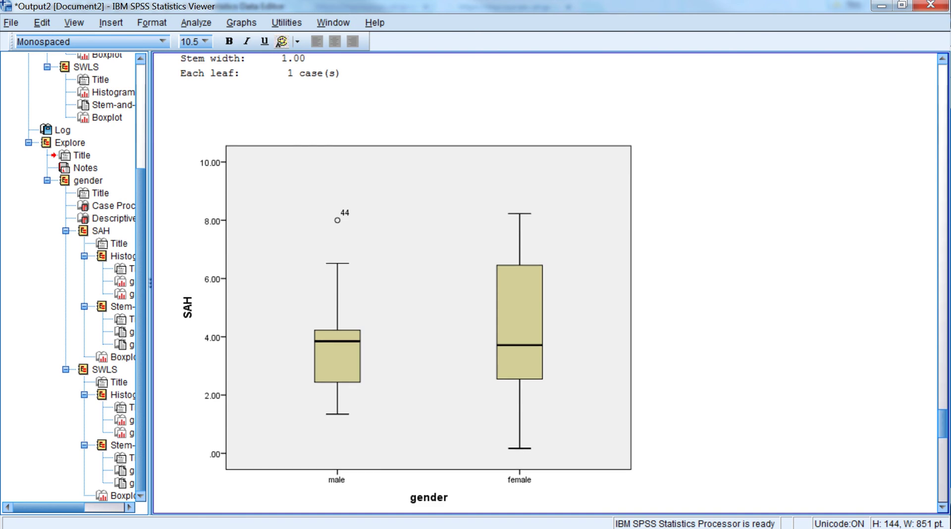
scroll(544, 282, up, 5)
scroll(545, 282, down, 5)
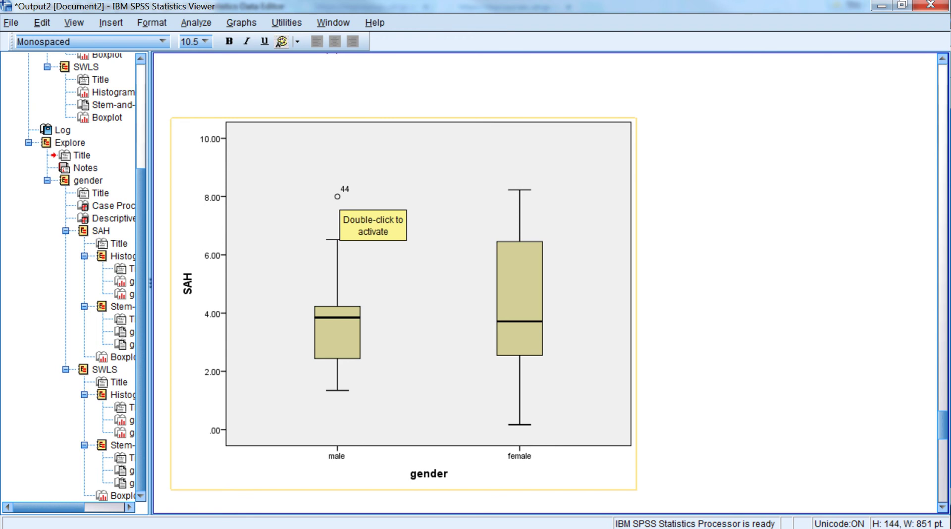
scroll(404, 278, down, 1)
scroll(404, 277, up, 1)
scroll(404, 278, down, 7)
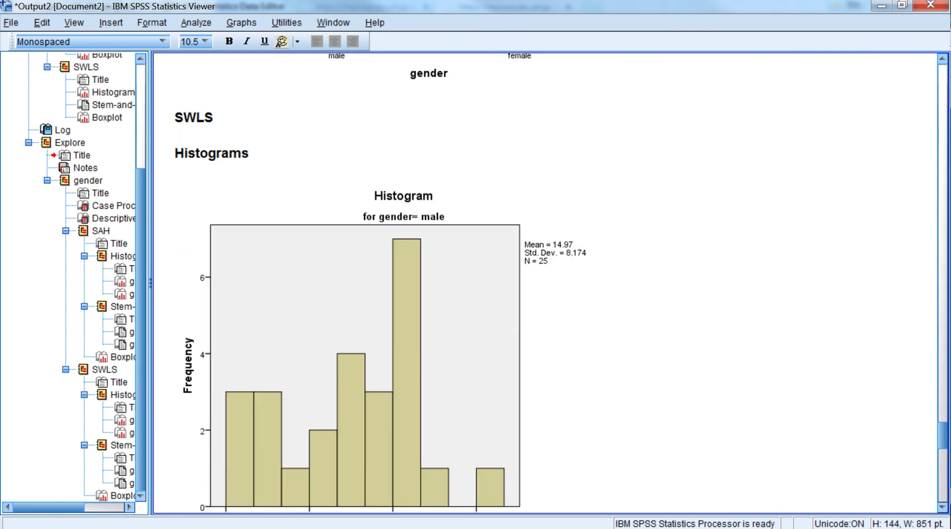
- Scroll through the SWLS histograms, stem-and-leaf plots and boxplot split by gender
scroll(404, 277, down, 4)
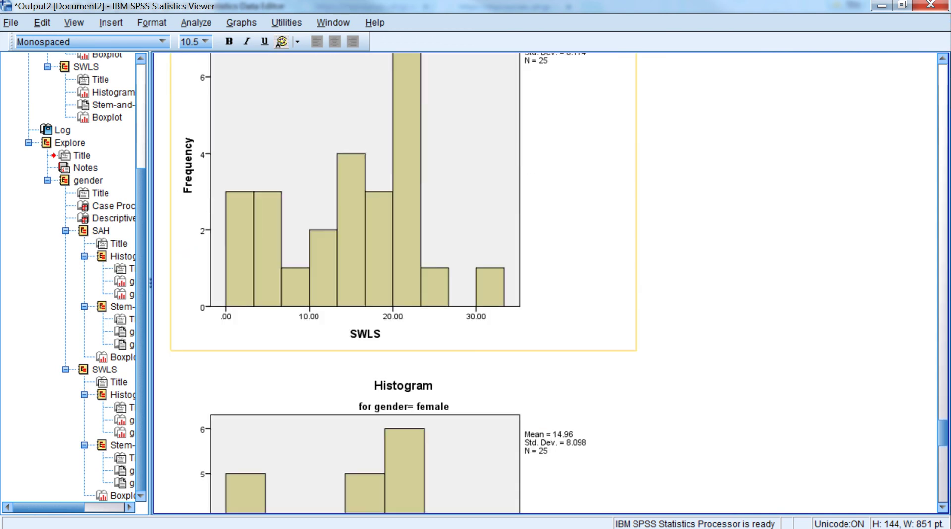
scroll(404, 277, down, 4)
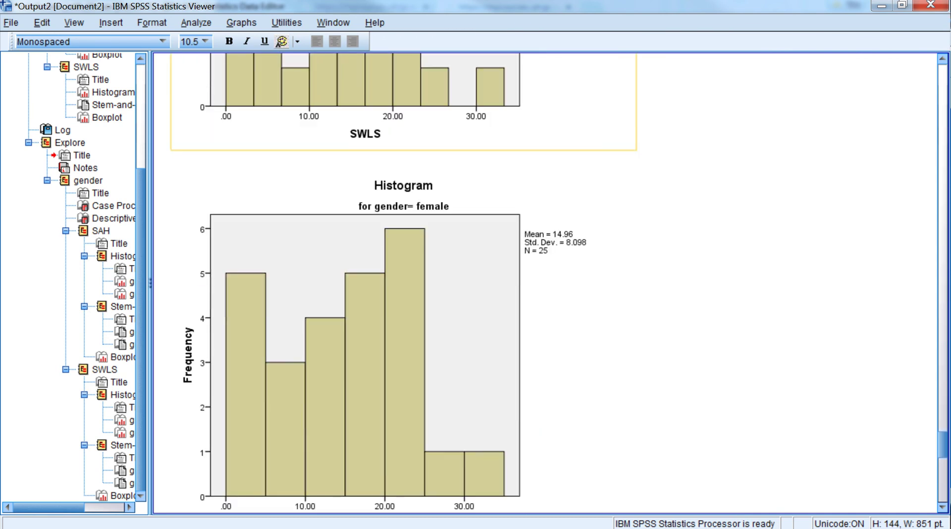
scroll(403, 278, up, 7)
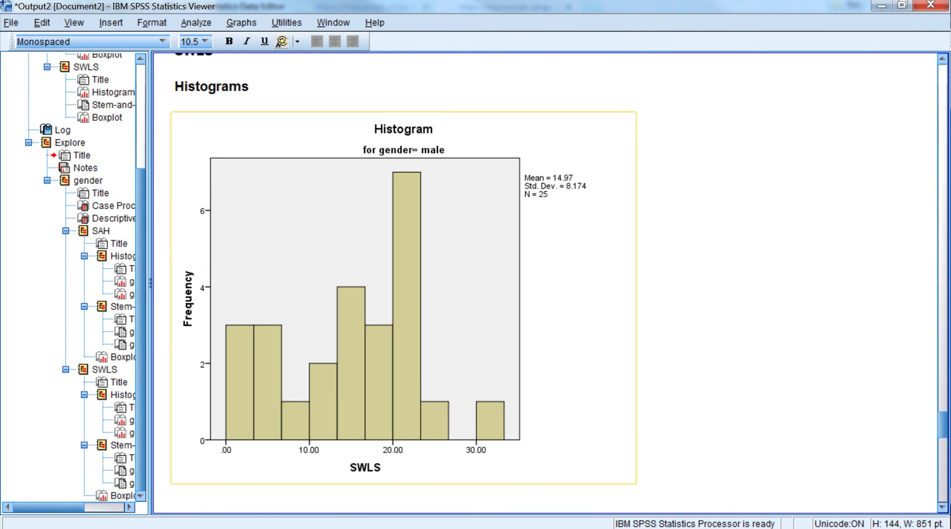
scroll(376, 213, up, 1)
scroll(376, 213, down, 7)
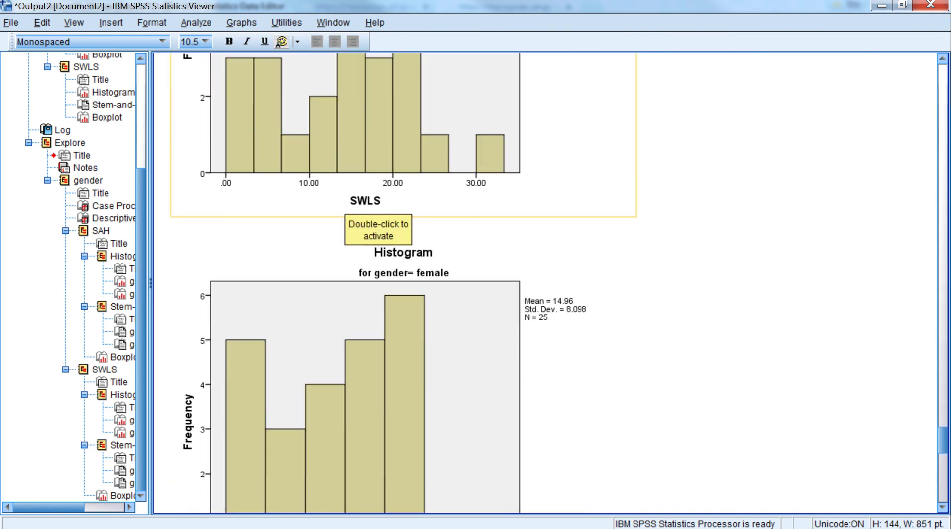
scroll(376, 213, down, 14)
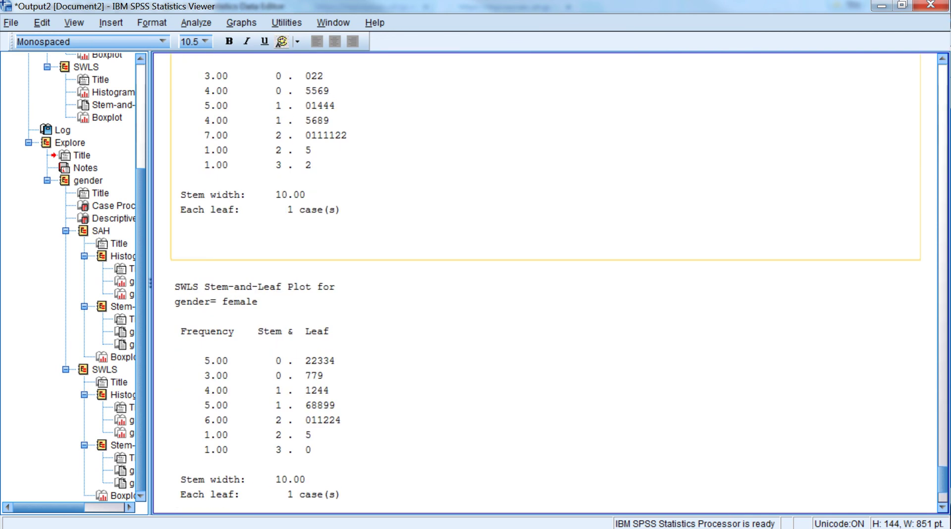
scroll(270, 158, down, 8)
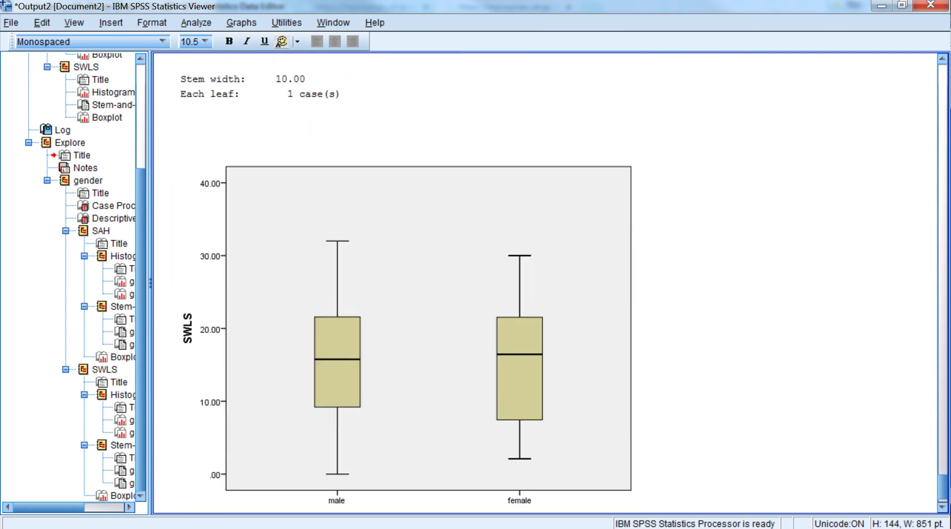
- Scroll back to the ungrouped Descriptives table showing SWLS mean 14.9674 and SD 8.05256
scroll(545, 282, up, 12)
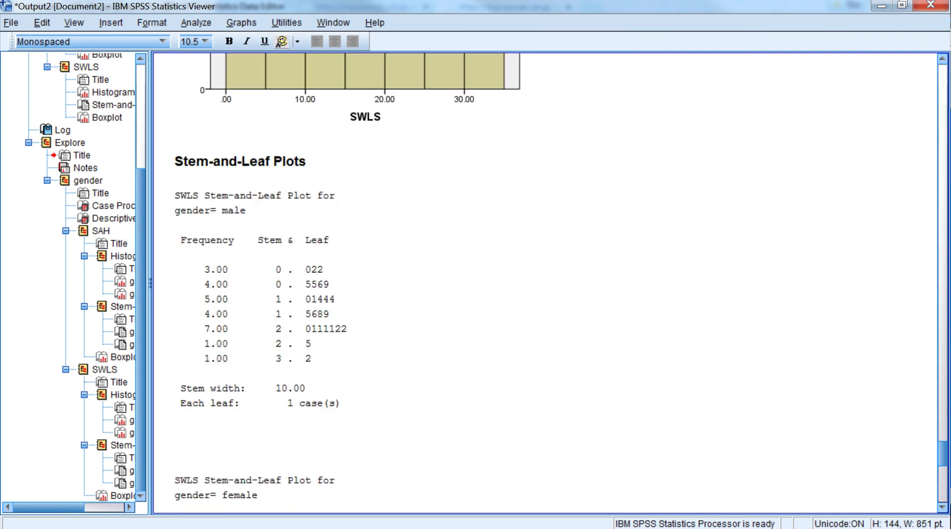
scroll(545, 282, up, 20)
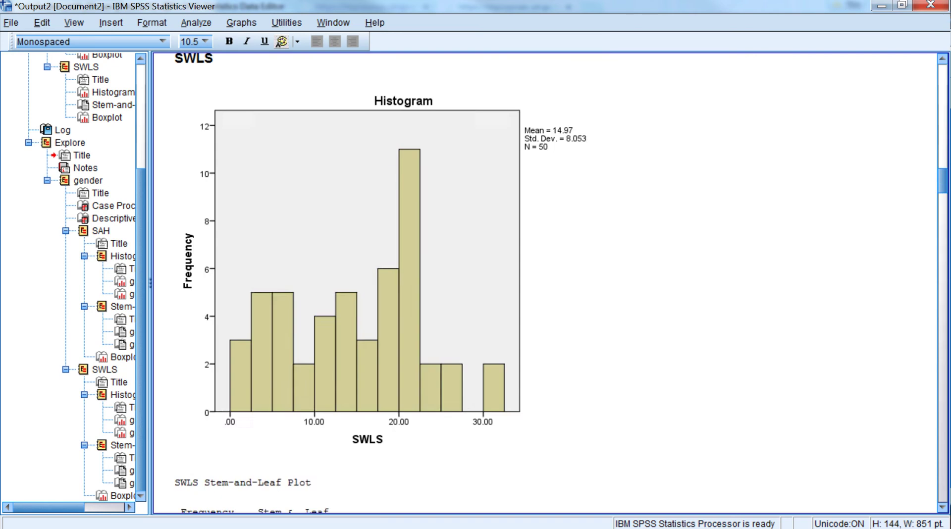
scroll(545, 282, up, 20)
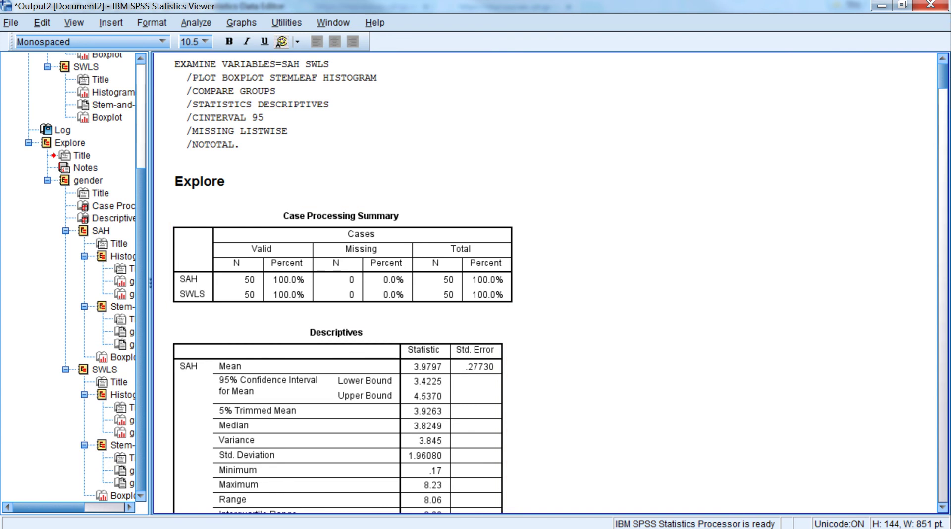
scroll(490, 203, down, 5)
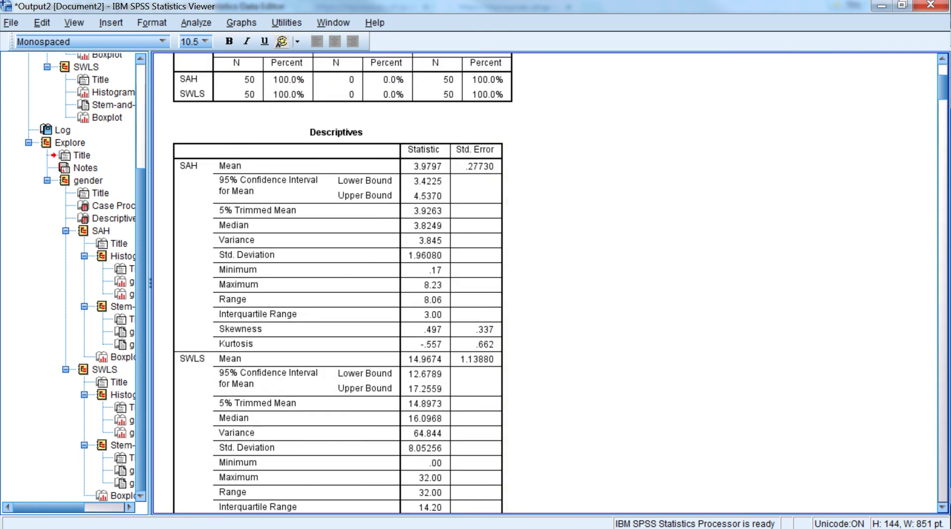